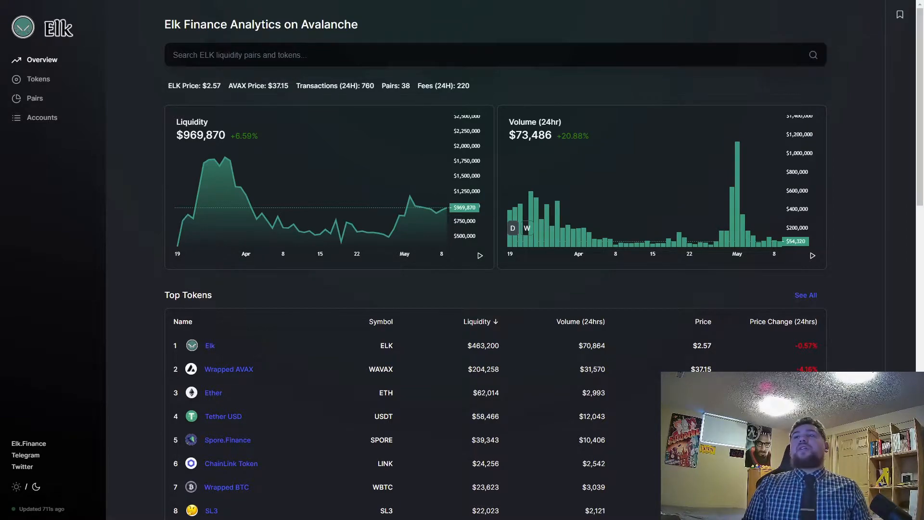
Switch to Binance's AVAX withdrawal form and choose AVAX as the transfer network
key("alt+Tab")
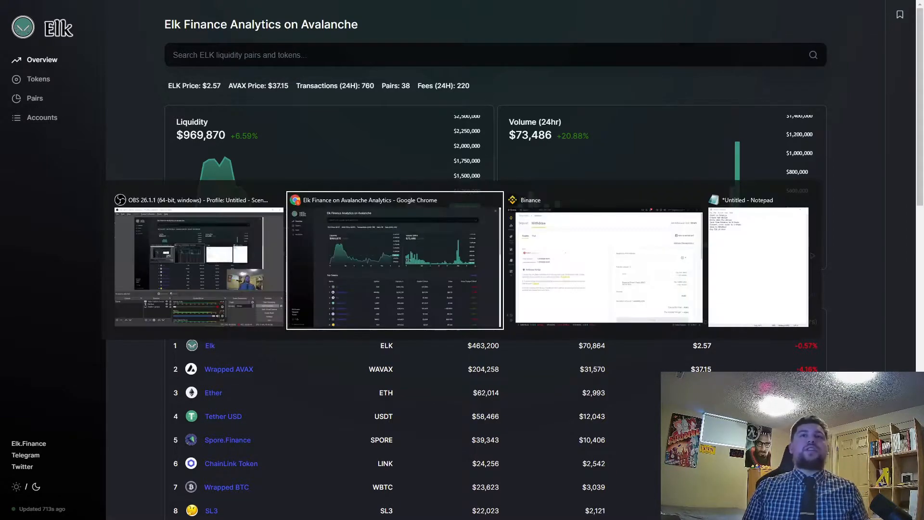
key("alt+Tab")
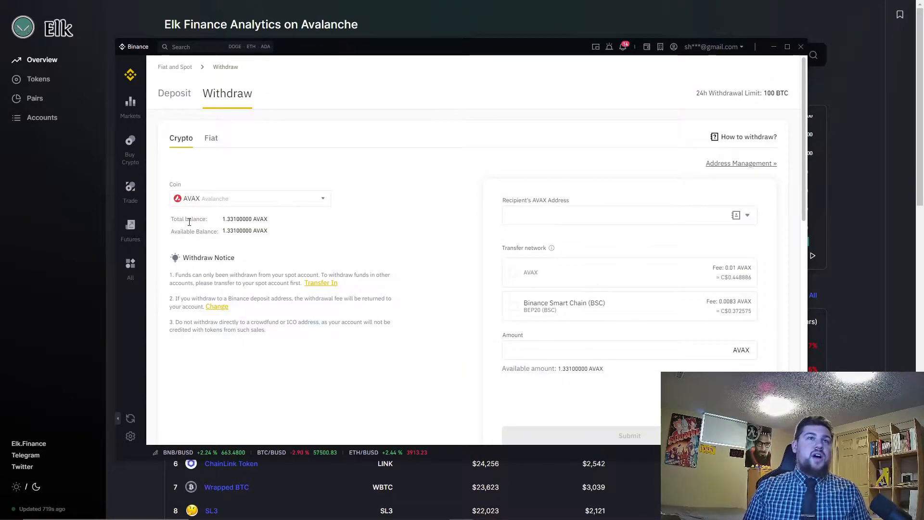
triple_click(269, 223)
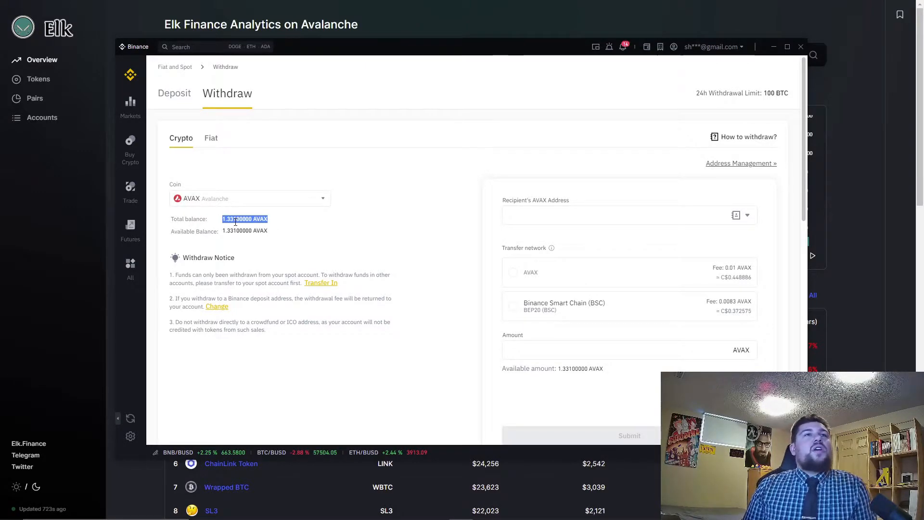
left_click(268, 221)
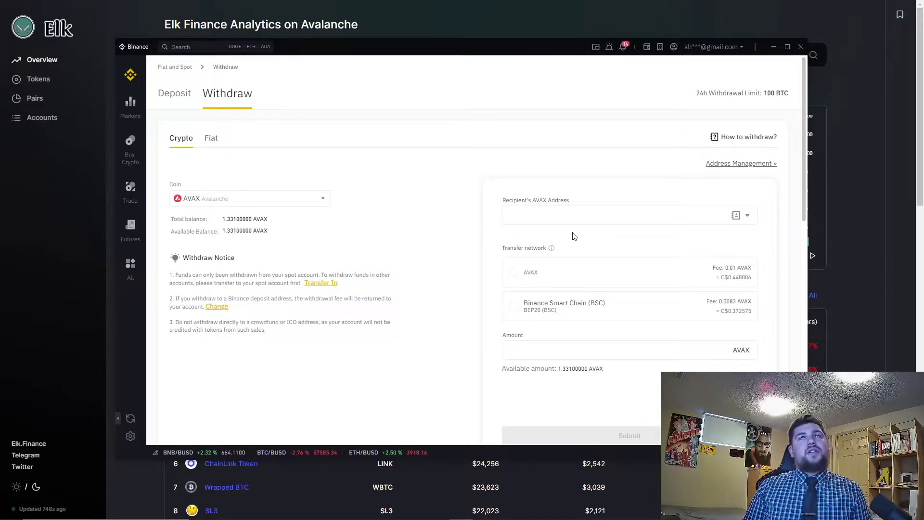
left_click(514, 278)
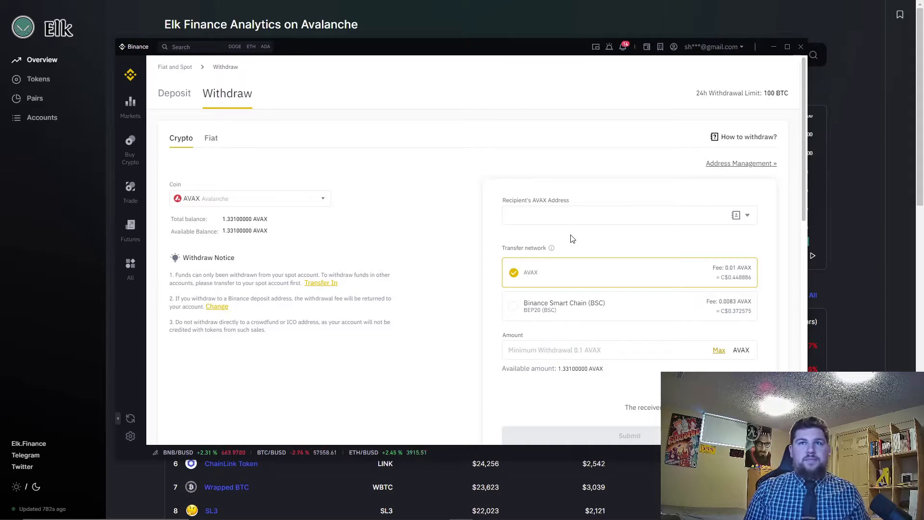
Switch to the Avalanche Wallet site in the browser and generate a key phrase for a new wallet
key("alt+Tab")
key("alt+Tab")
key("alt+Tab")
key("alt+Tab")
key("alt+Tab")
key("alt+Tab")
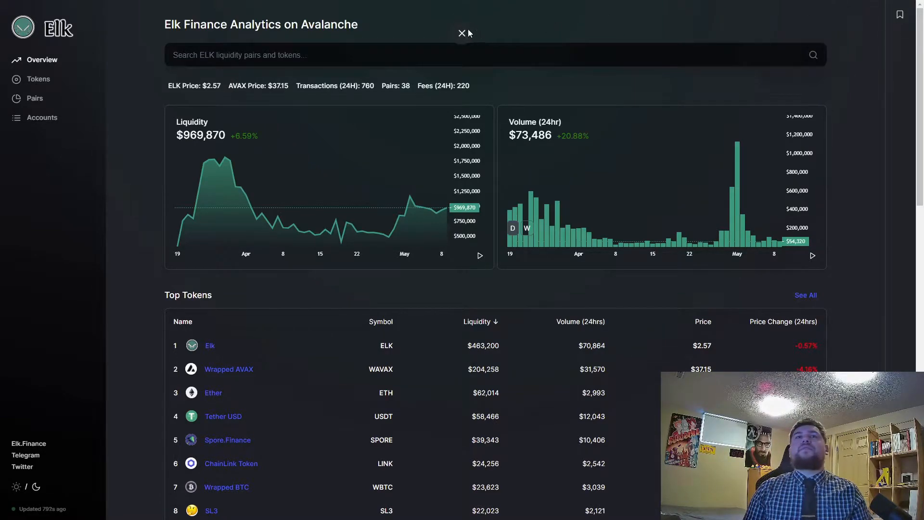
left_click(463, 33)
left_click(94, 10)
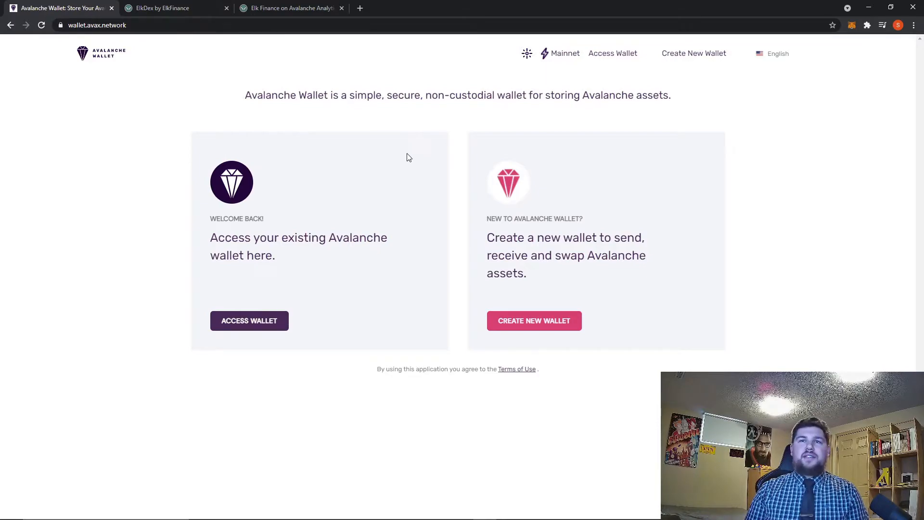
left_click(513, 324)
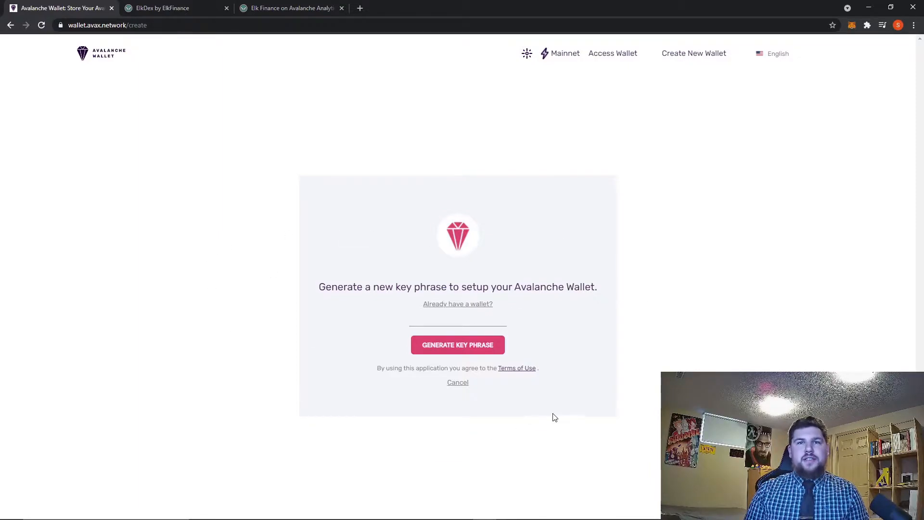
left_click(466, 353)
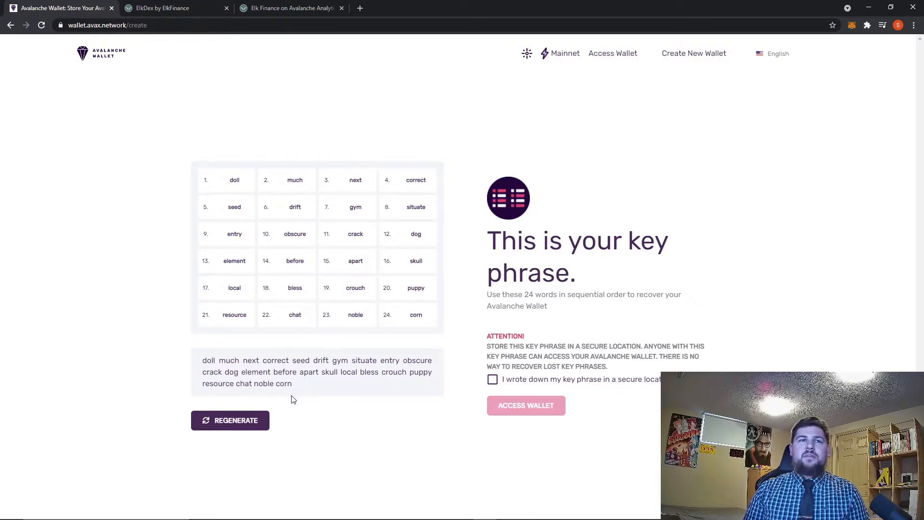
Copy the full key phrase as a backup and verify its missing words to access the new wallet
left_click_drag(299, 390, 201, 364)
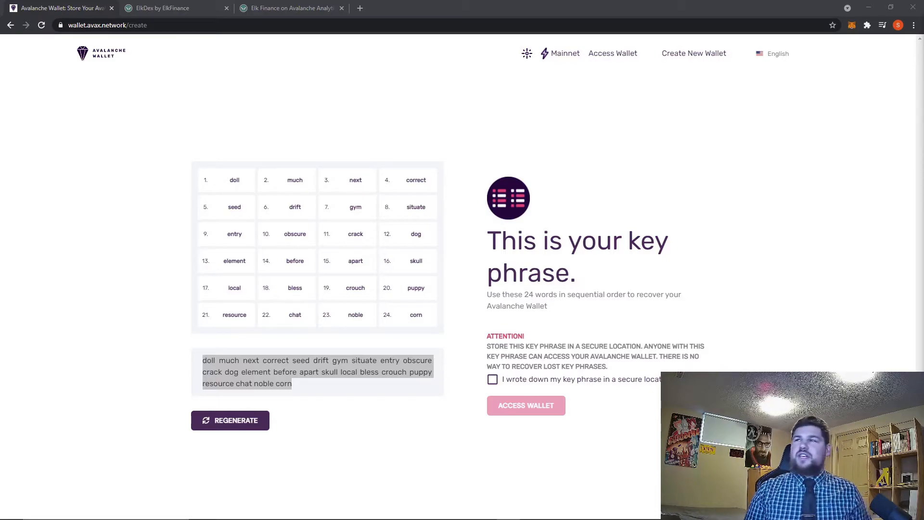
left_click(301, 392)
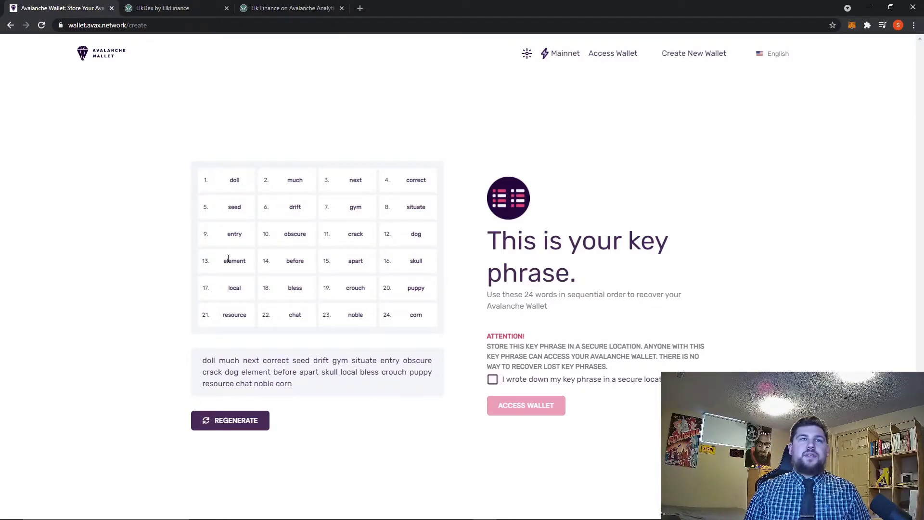
left_click(593, 383)
left_click(526, 409)
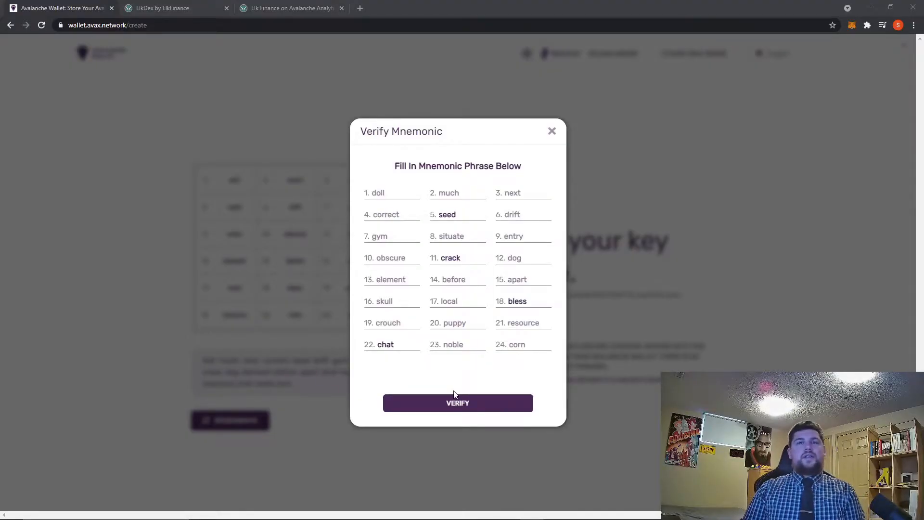
left_click(461, 404)
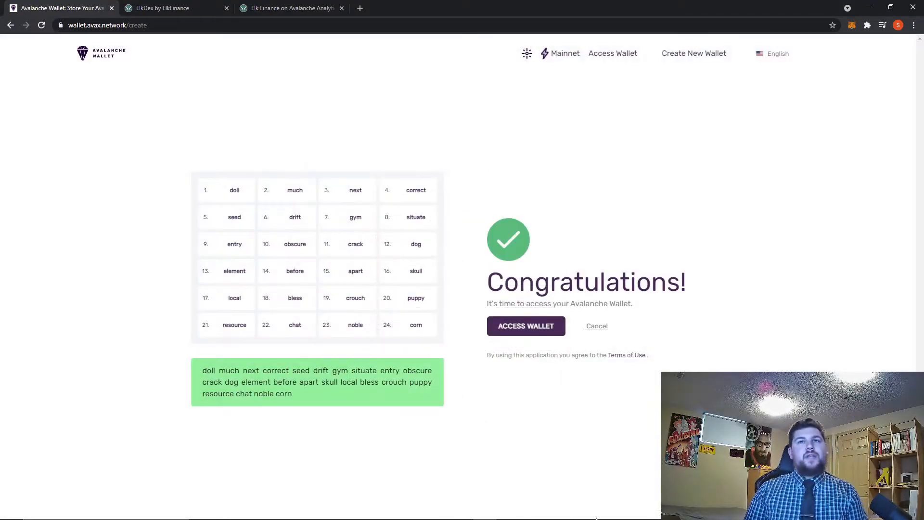
left_click(538, 321)
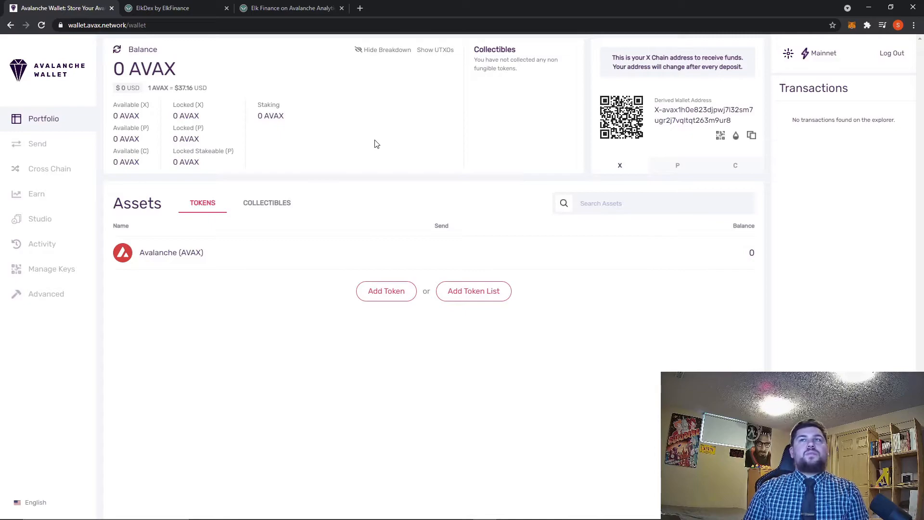
Copy the wallet's X Chain address and paste it as the recipient's AVAX address in the Binance withdrawal form
left_click(752, 138)
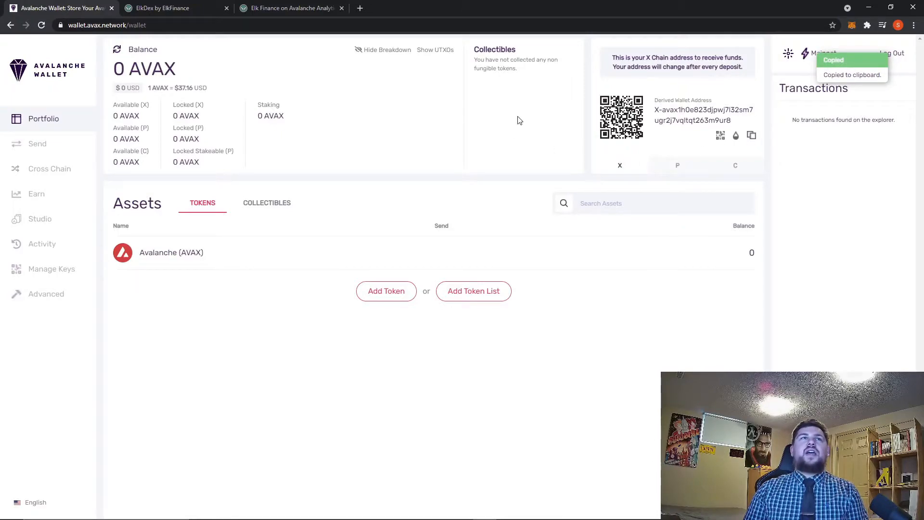
key("alt+Tab")
key("alt+Tab")
key("alt+Tab")
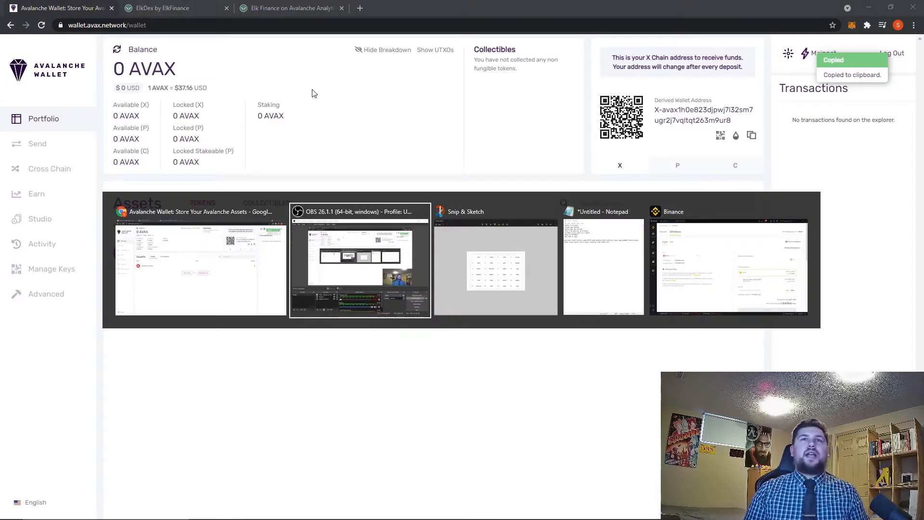
left_click(545, 223)
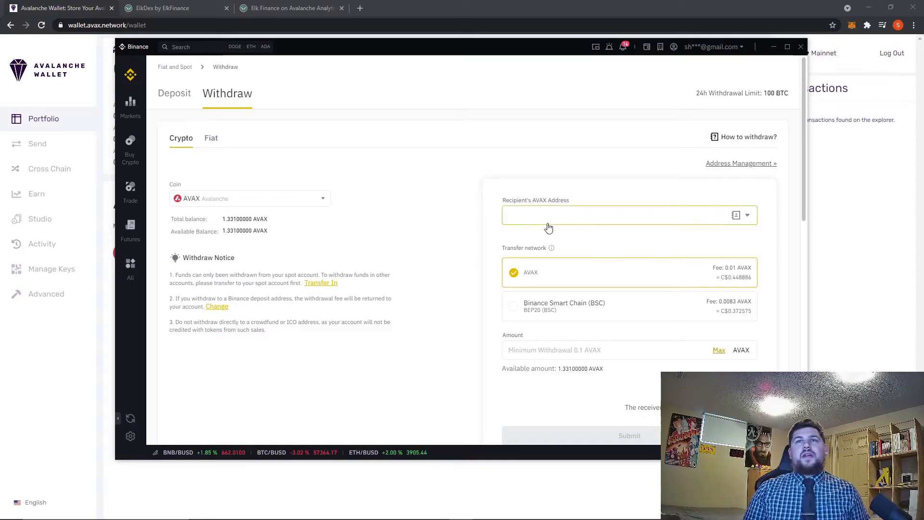
right_click(545, 220)
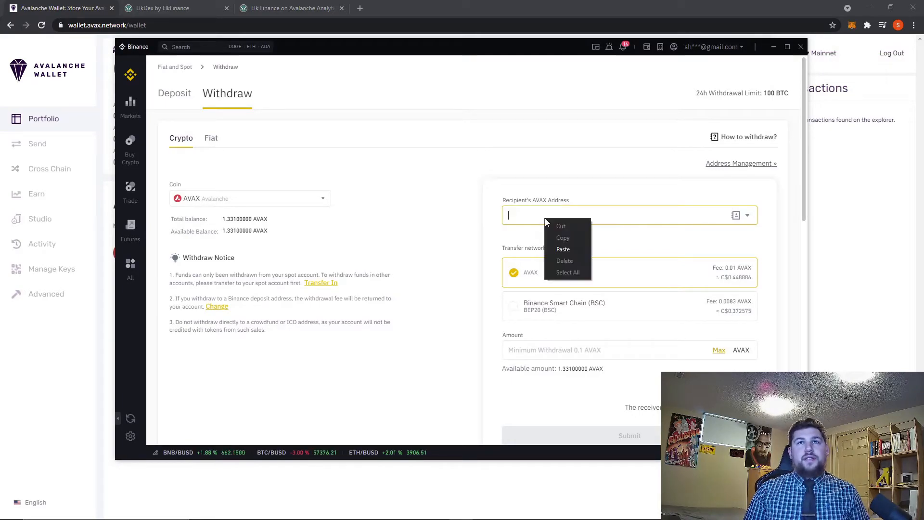
left_click(563, 249)
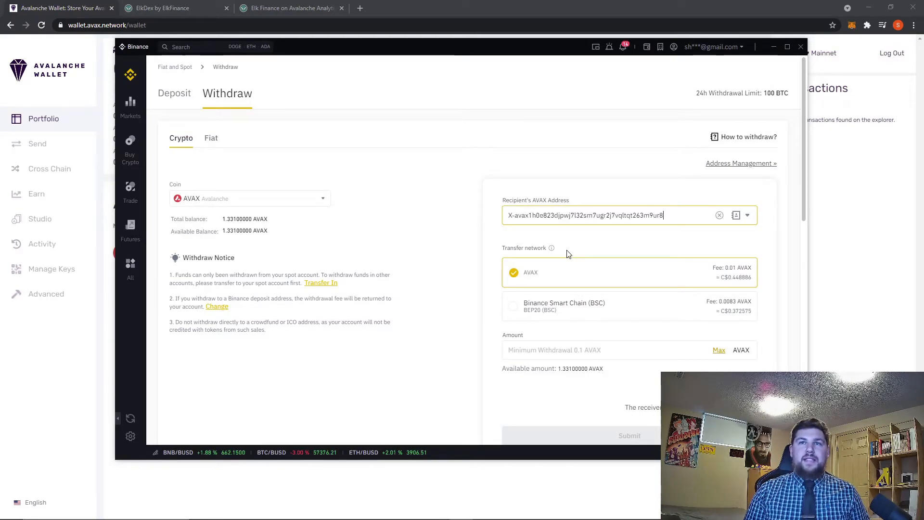
Set the withdrawal amount to the maximum, 1.33100000 AVAX
mouse_move(547, 63)
left_mouse_down()
mouse_move(527, 162)
mouse_move(540, 76)
left_mouse_up()
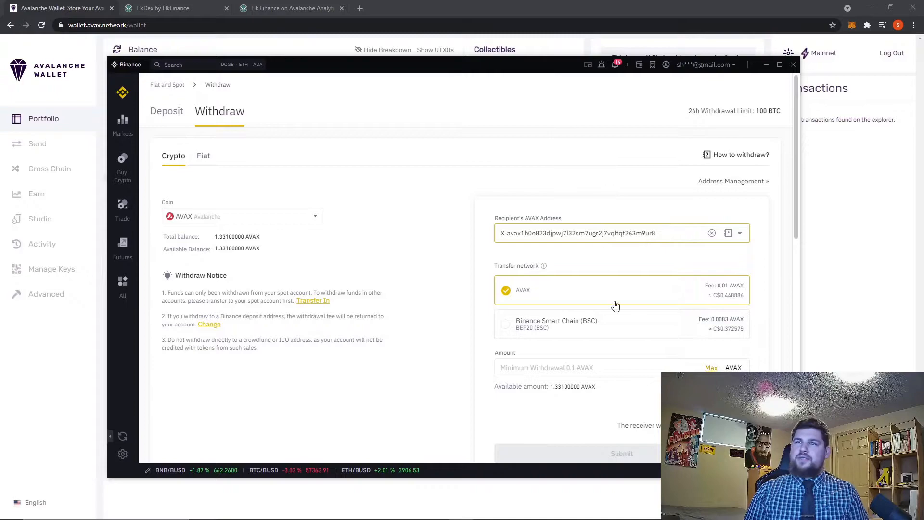
left_click(710, 368)
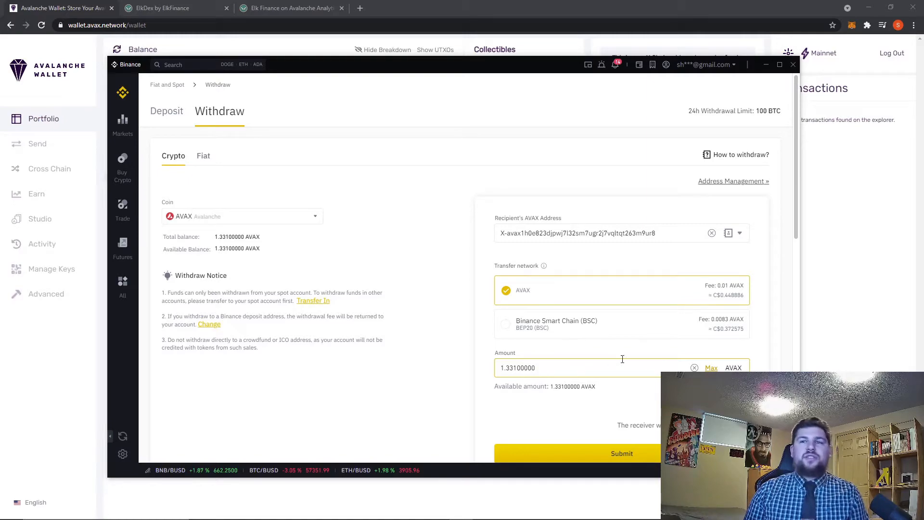
scroll(598, 361, "down", 2)
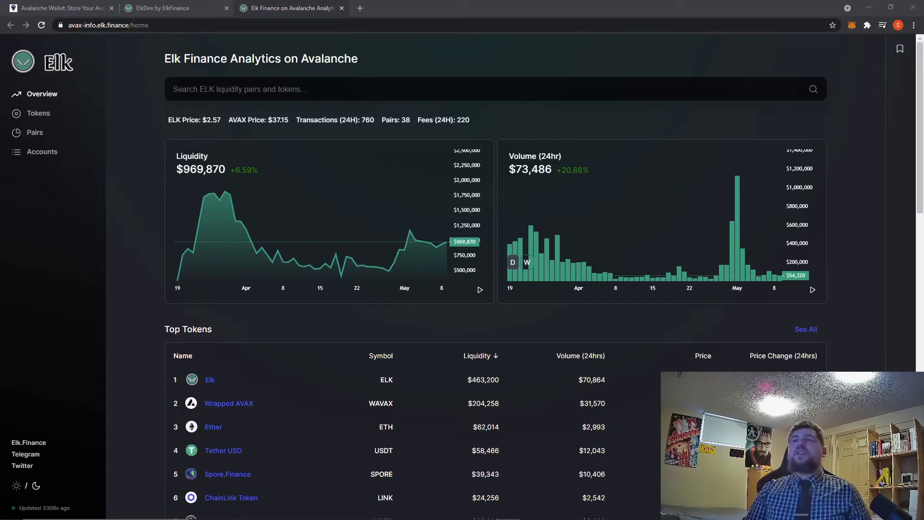
Open the MetaMask Tutorial Account in expanded view in its own browser tab
left_click(849, 27)
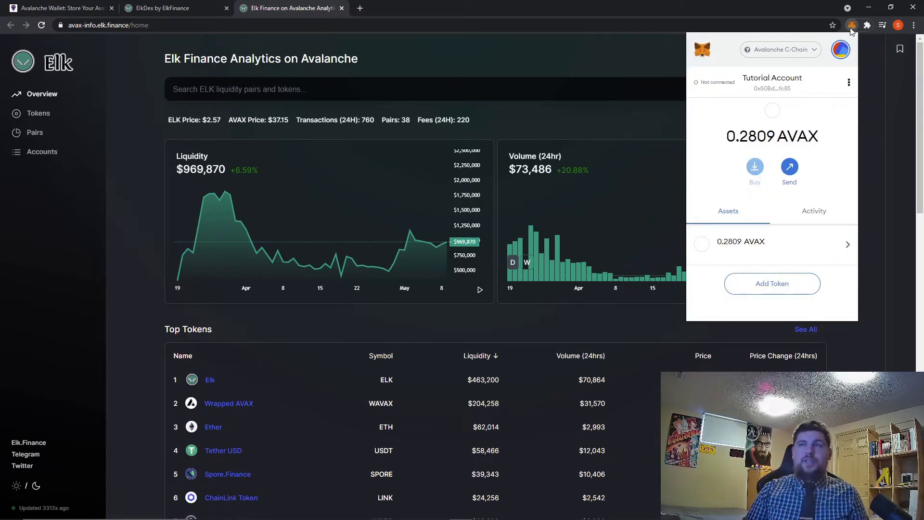
left_click(849, 82)
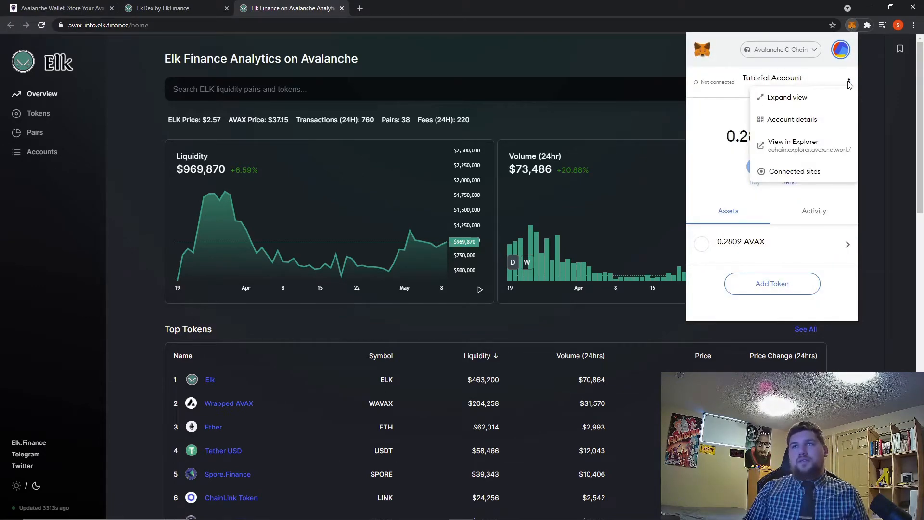
left_click(813, 100)
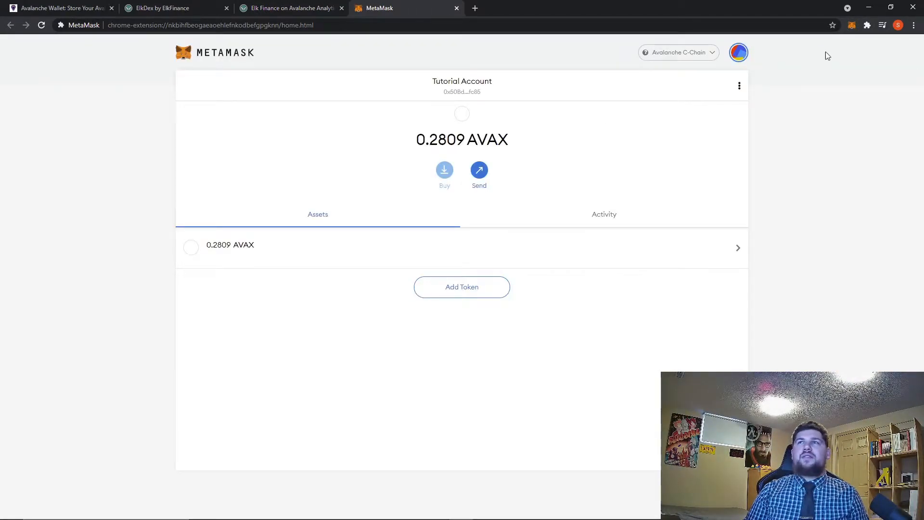
left_click(852, 28)
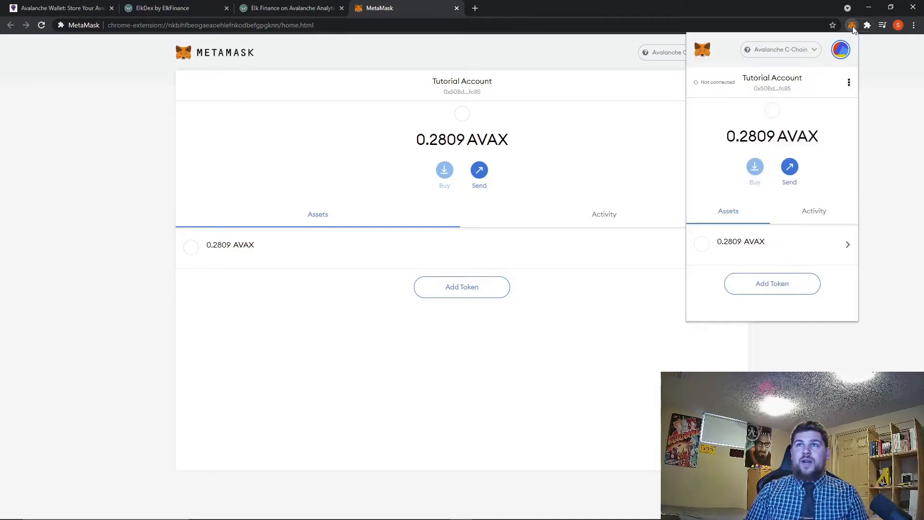
left_click(851, 26)
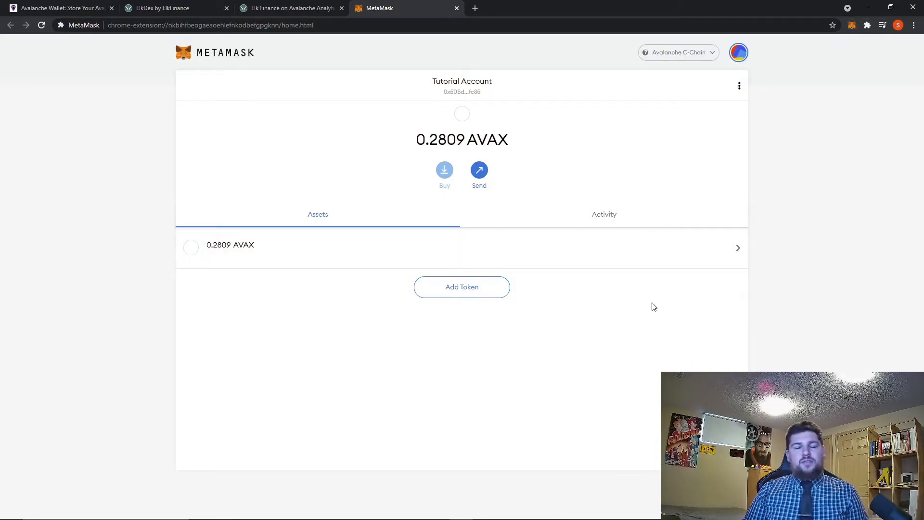
Review the Avalanche C-Chain network's name, RPC URL, chain ID, currency symbol and block explorer in the MetaMask settings
left_click(738, 57)
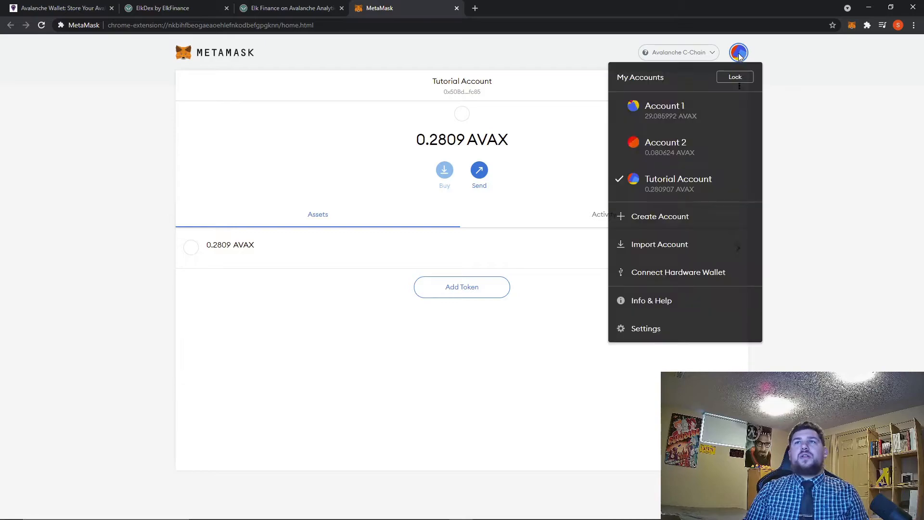
left_click(650, 330)
left_click(200, 221)
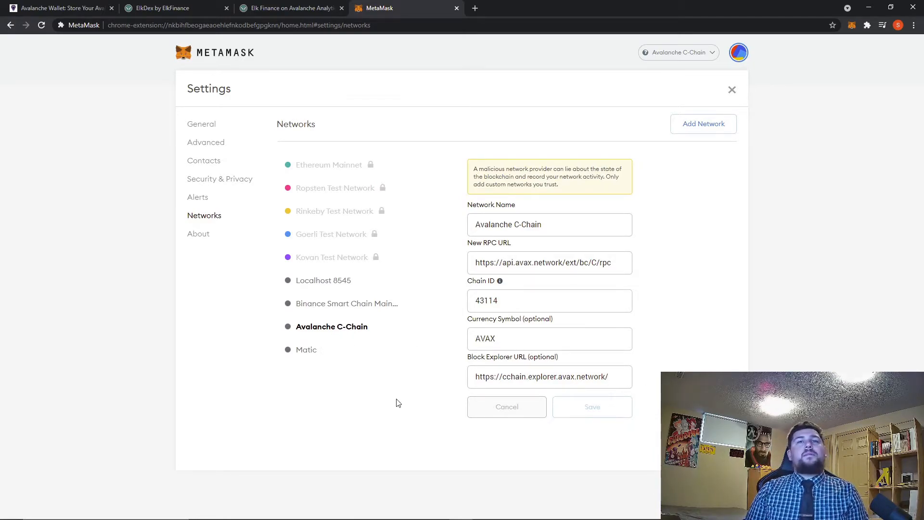
left_click_drag(593, 410, 596, 409)
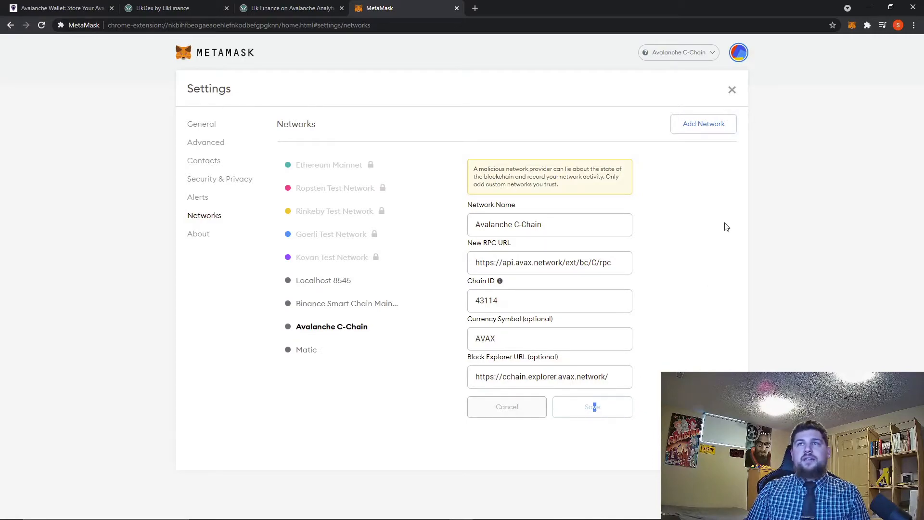
left_click(732, 93)
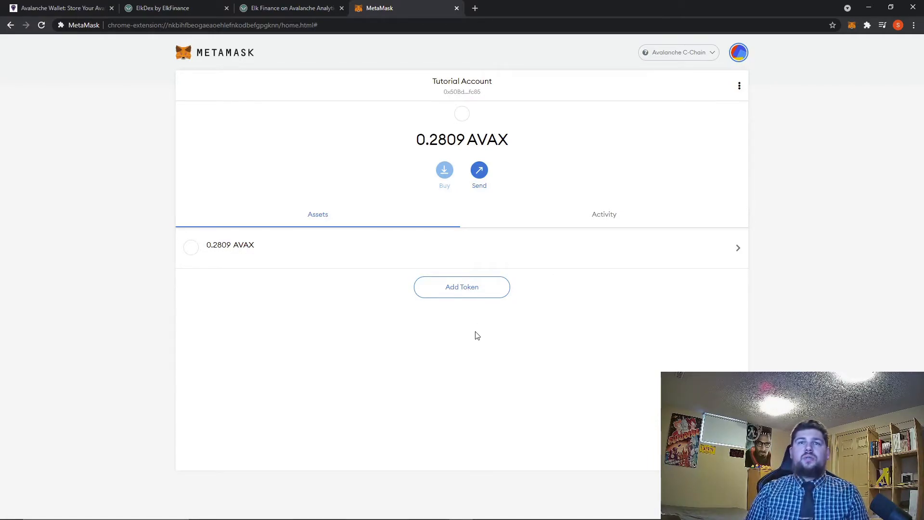
Add ELK to the Tutorial Account as a custom token using contract address 0xE1C8f3d529BEa8E3fA1FAC5B416335a2f998EE1C, and return to the account overview
left_click(458, 295)
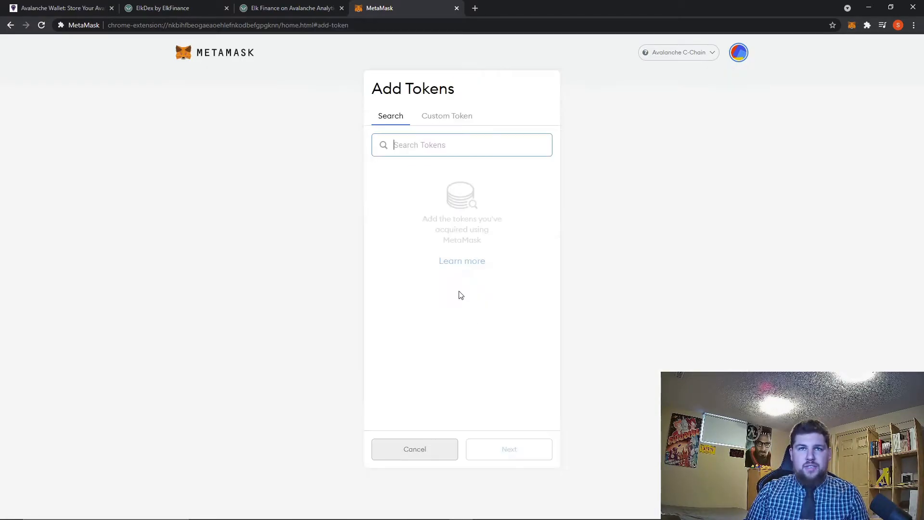
left_click(445, 123)
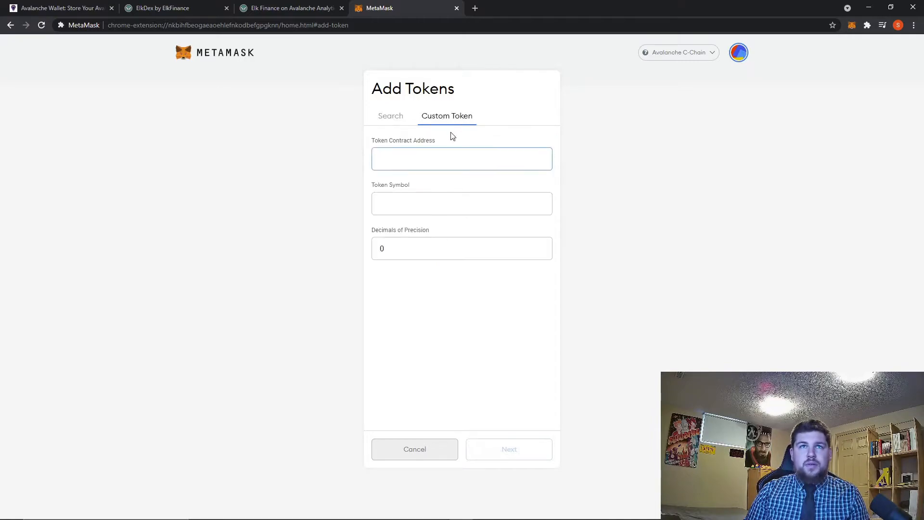
right_click(430, 162)
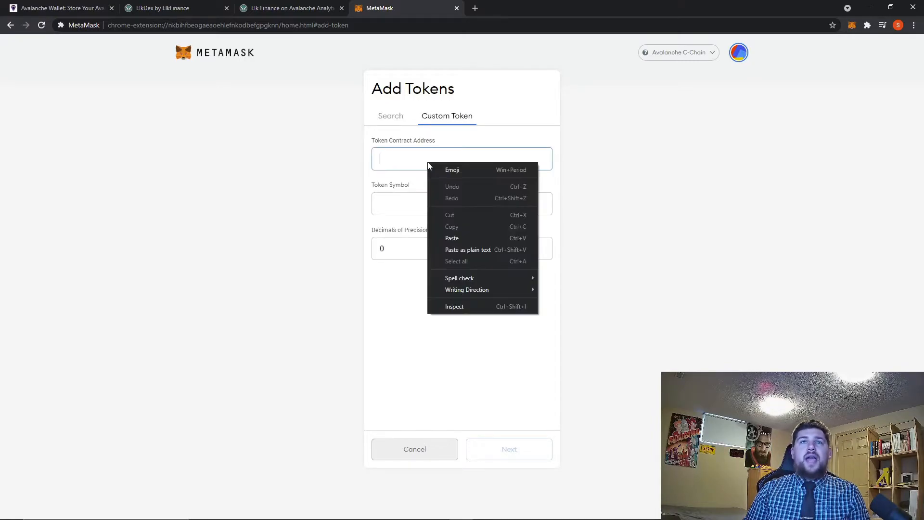
left_click(458, 238)
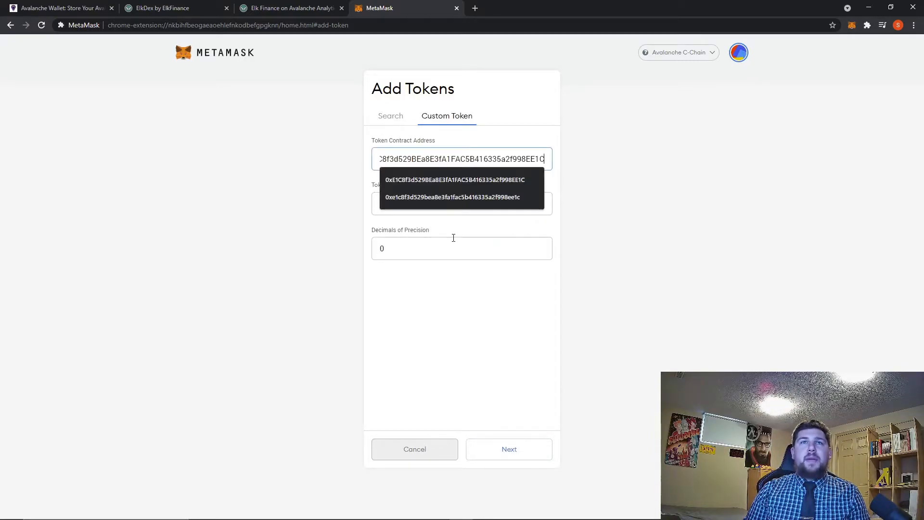
left_click(556, 232)
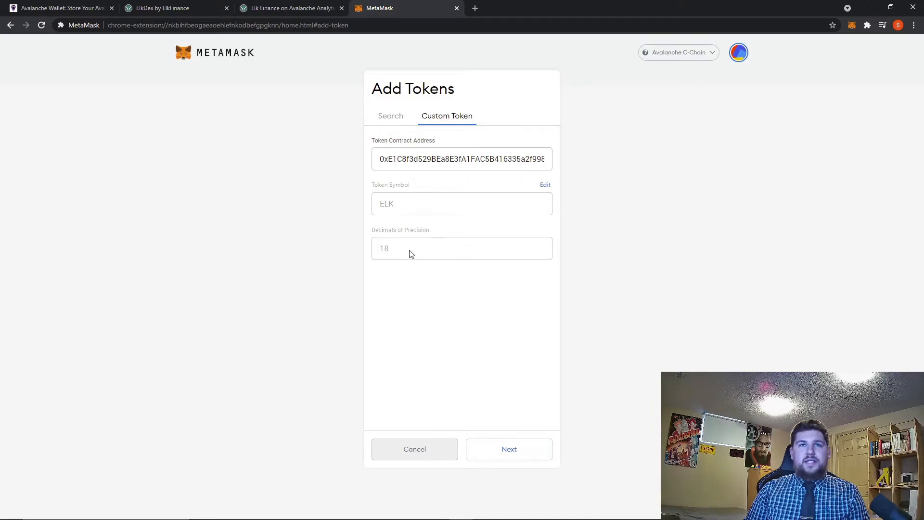
left_click(510, 450)
left_click(510, 457)
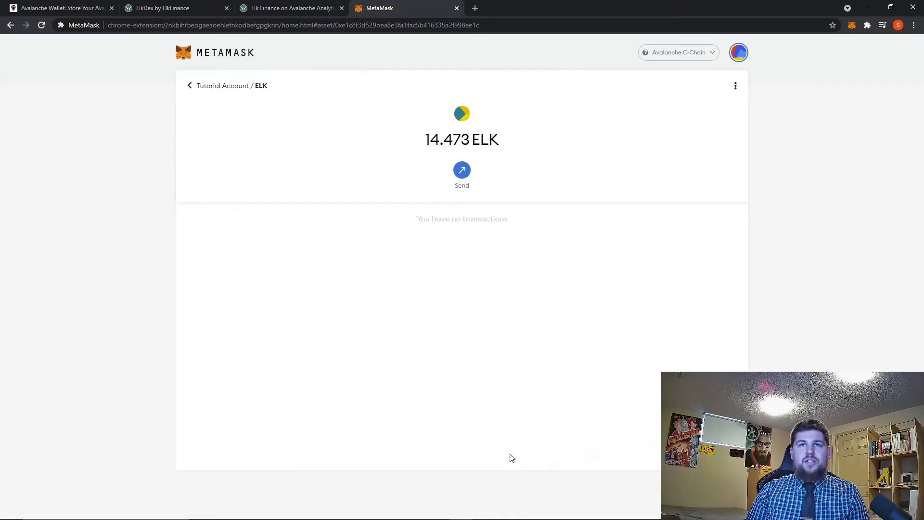
left_click(193, 89)
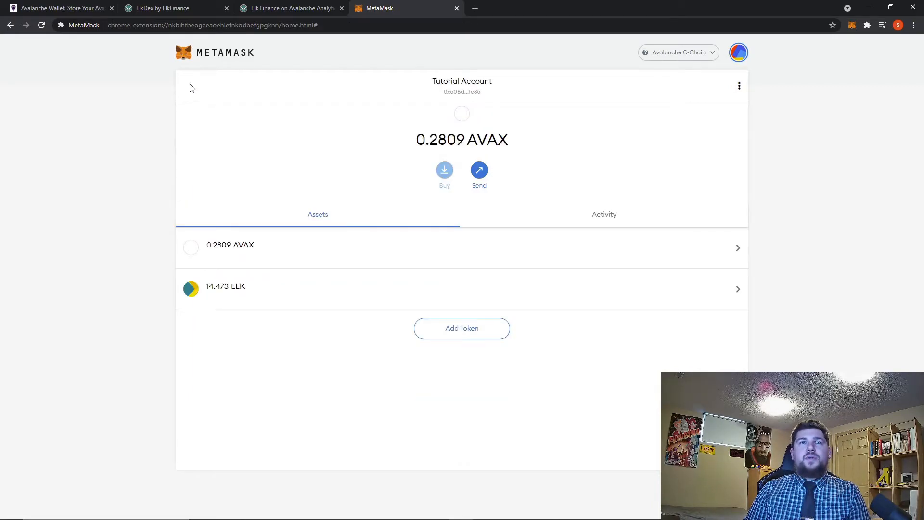
left_click(677, 55)
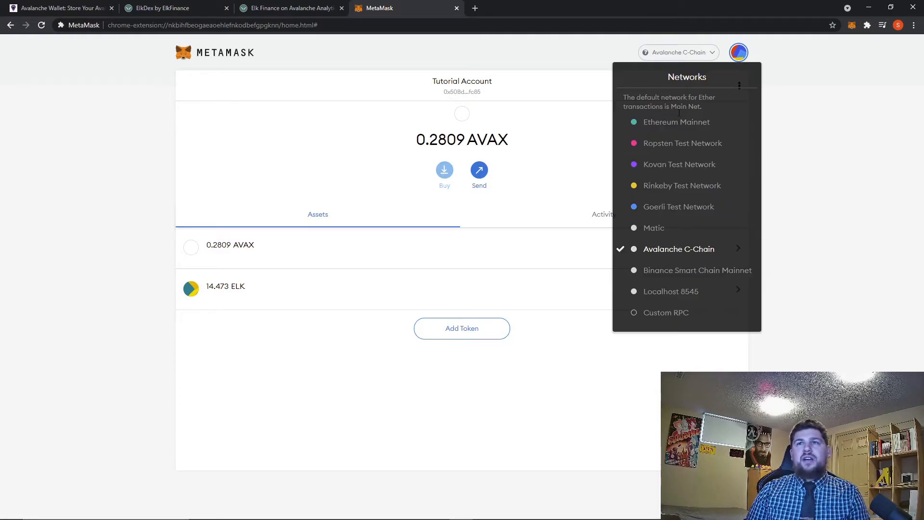
left_click(822, 270)
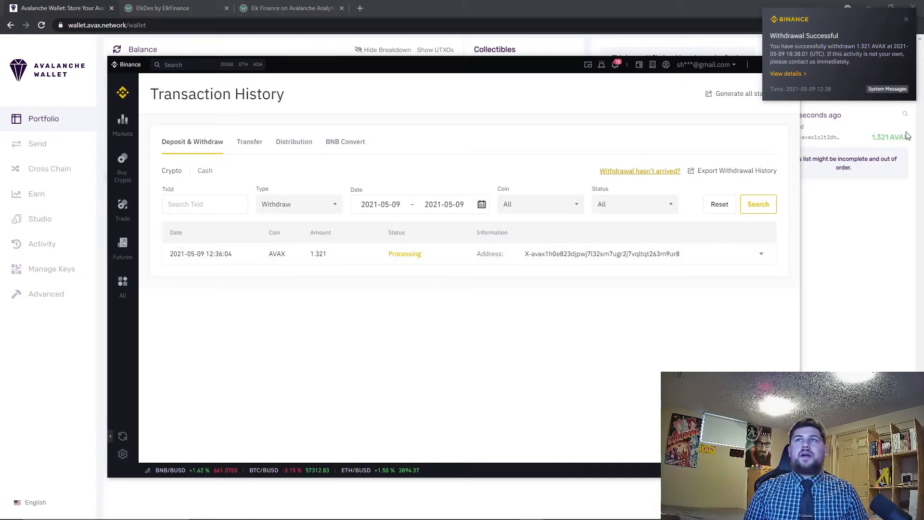
Dismiss the Binance withdrawal notification, close the Binance app, and refresh the balance in the Avalanche Wallet
left_click(906, 23)
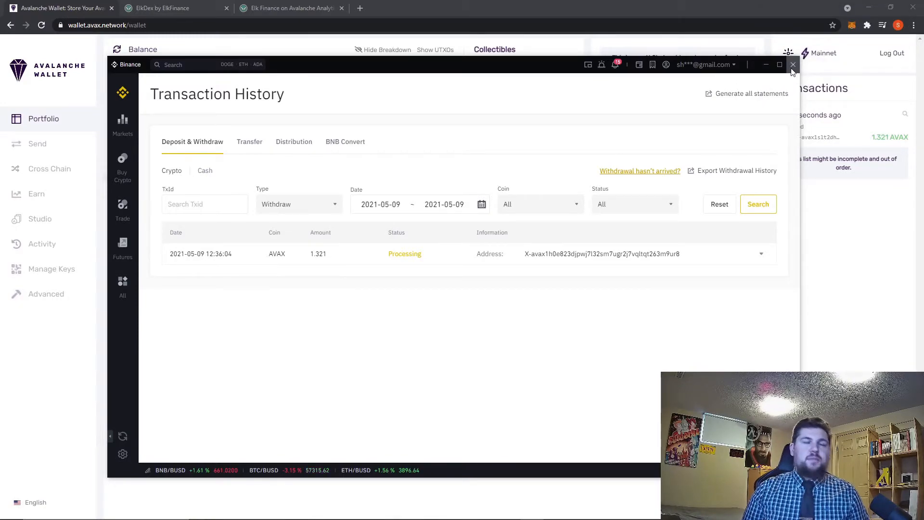
left_click(793, 65)
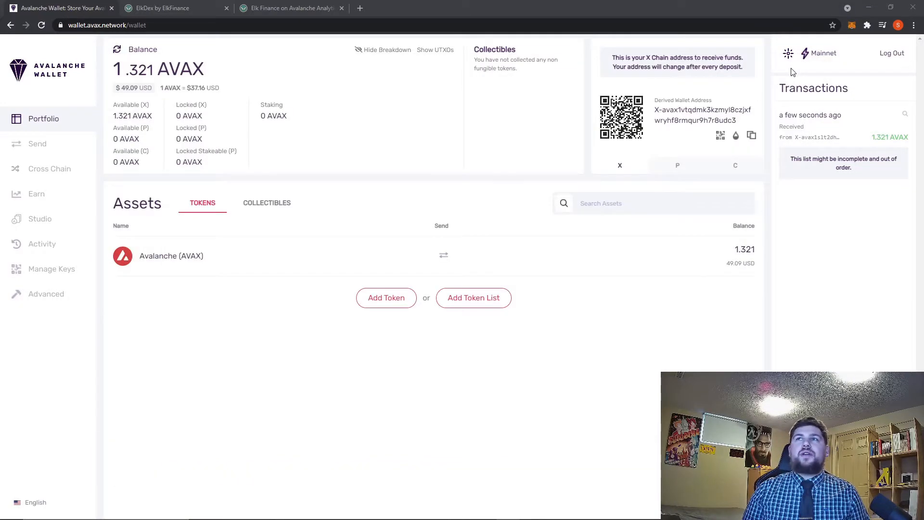
left_click(115, 51)
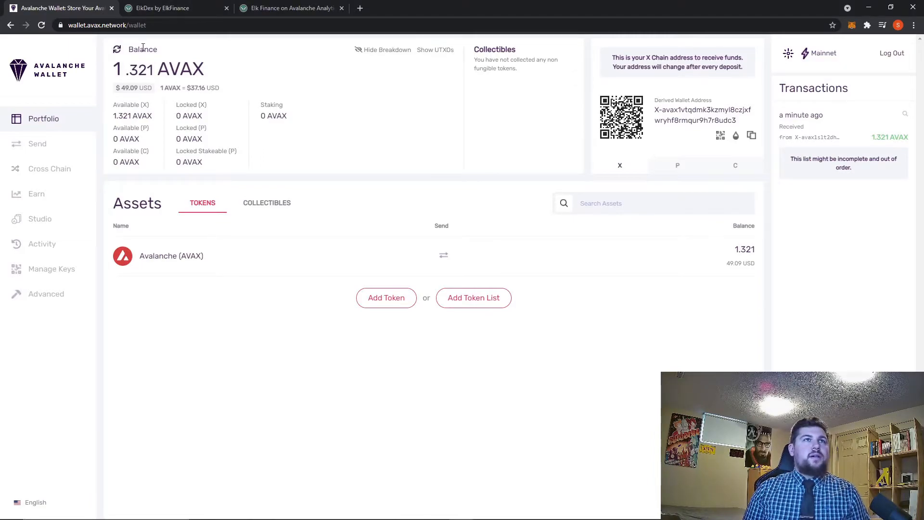
left_click(116, 53)
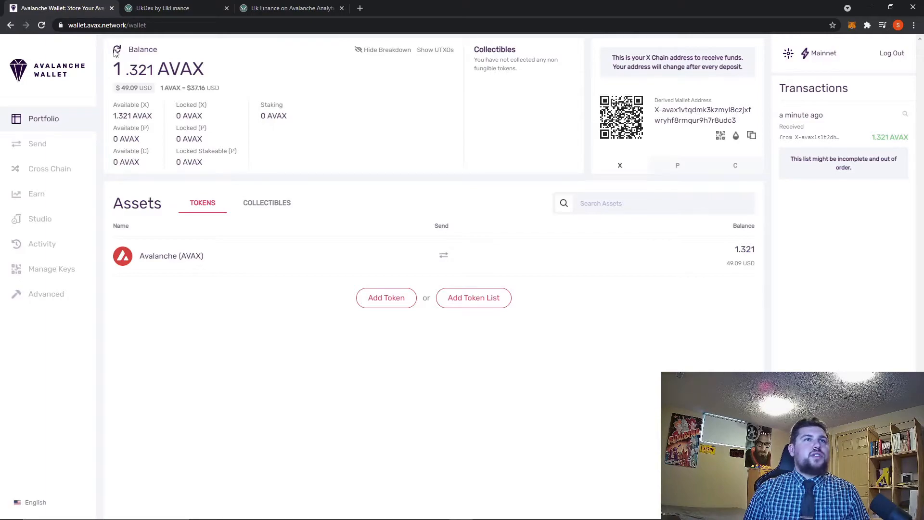
left_click(116, 51)
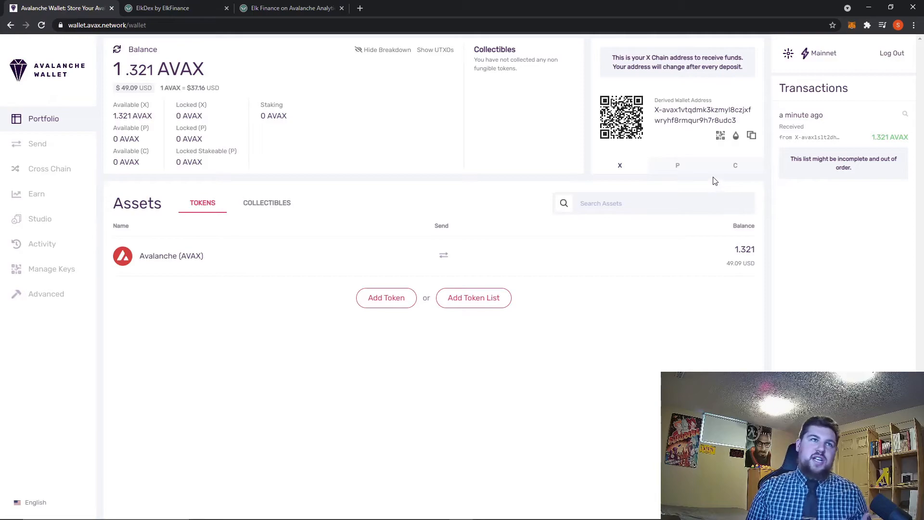
Transfer the maximum amount, 1.32 AVAX, from the X Chain (Exchange) to the C Chain (Contract) with a cross-chain transfer
left_click(58, 175)
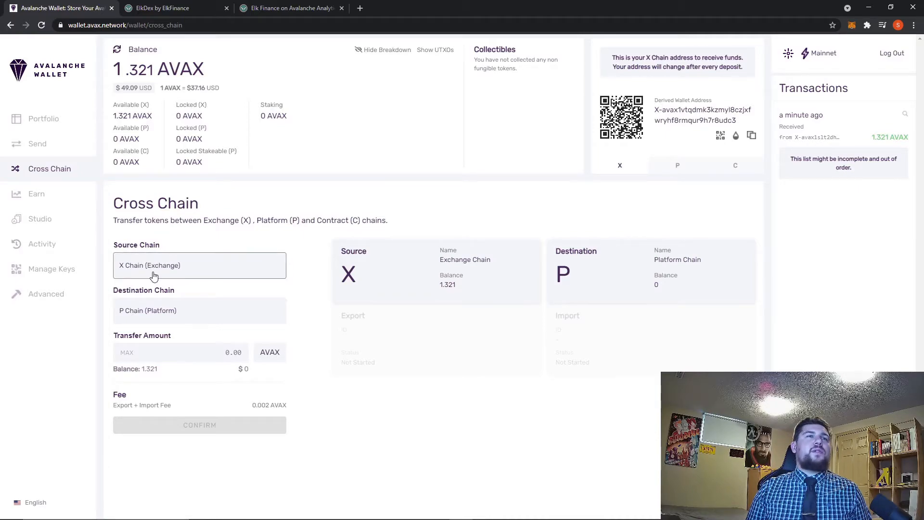
left_click(153, 316)
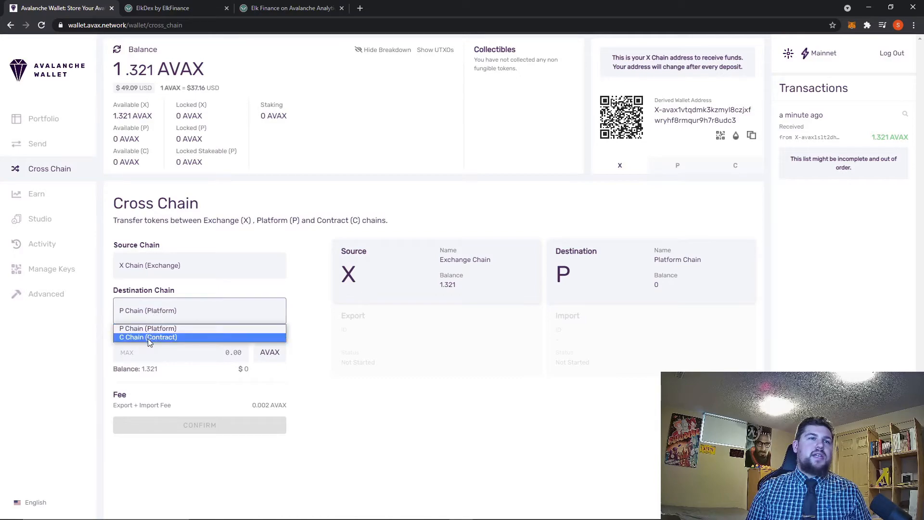
left_click(150, 339)
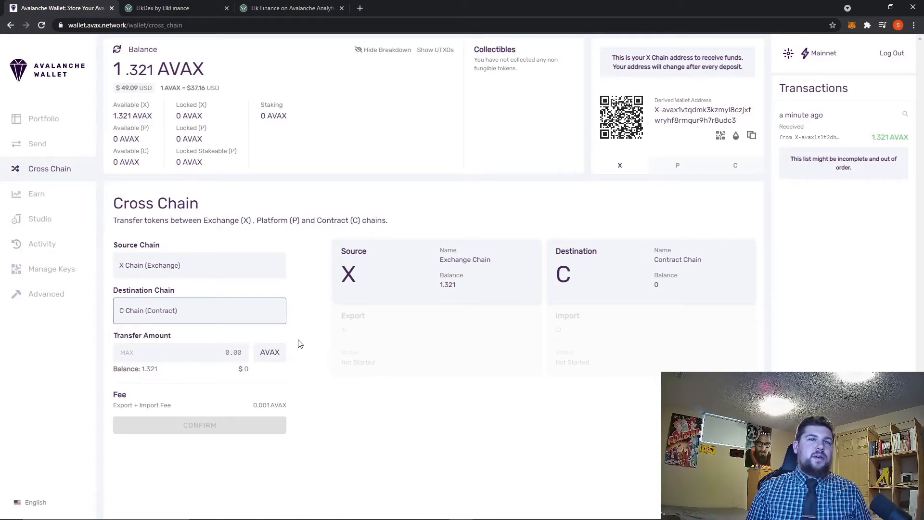
left_click(126, 356)
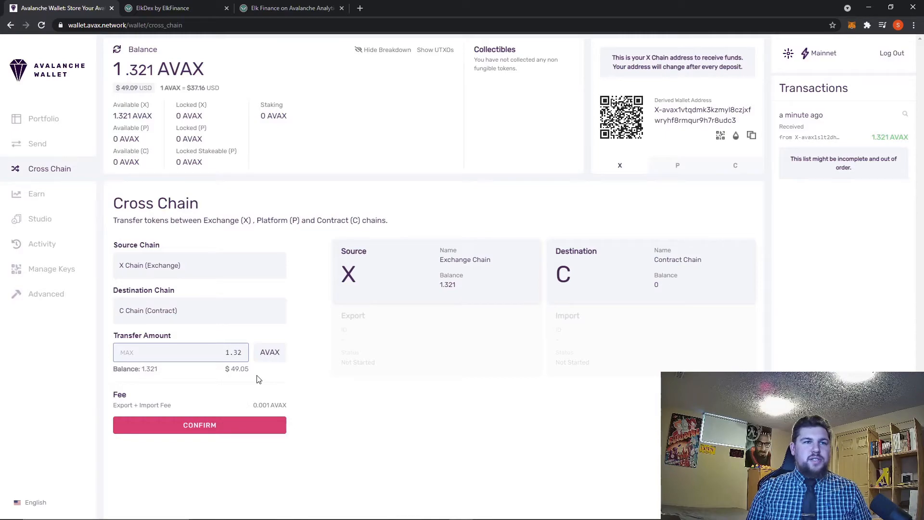
left_click(203, 434)
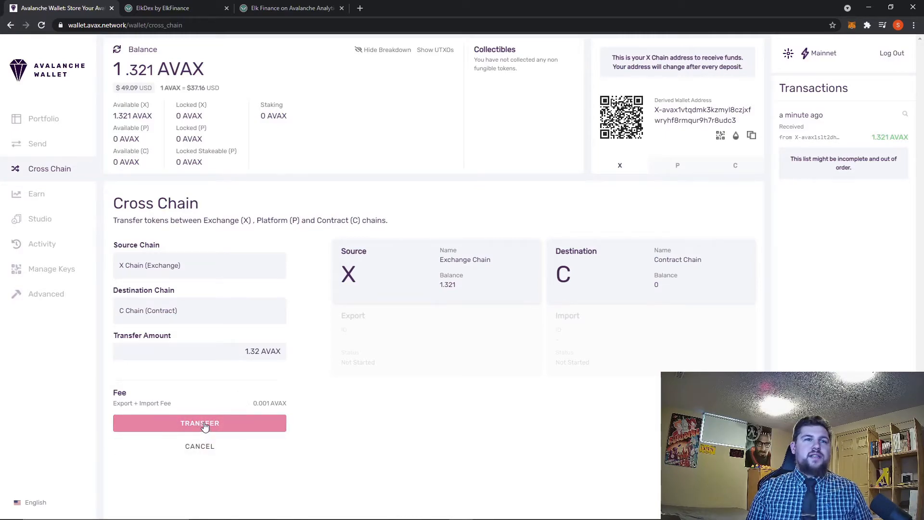
left_click(203, 427)
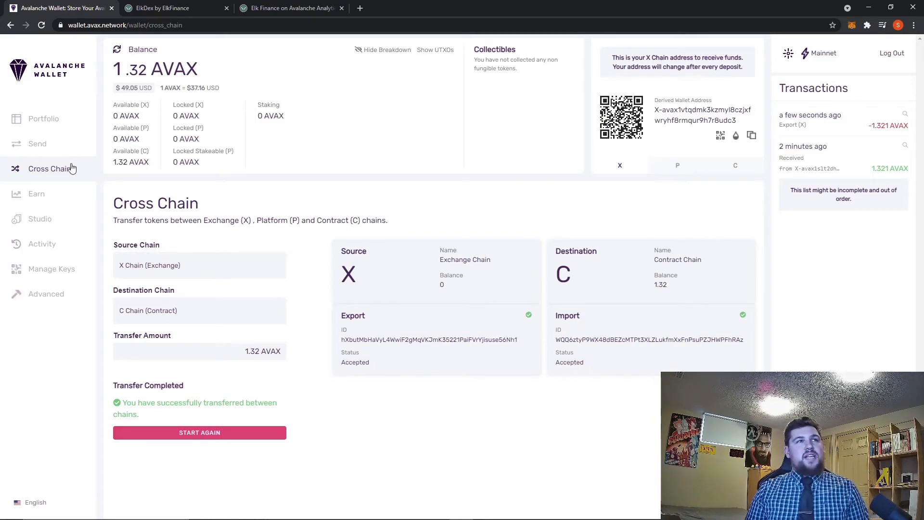
Start a send from the C Chain with the maximum amount, 1.315275 AVAX
left_click(38, 145)
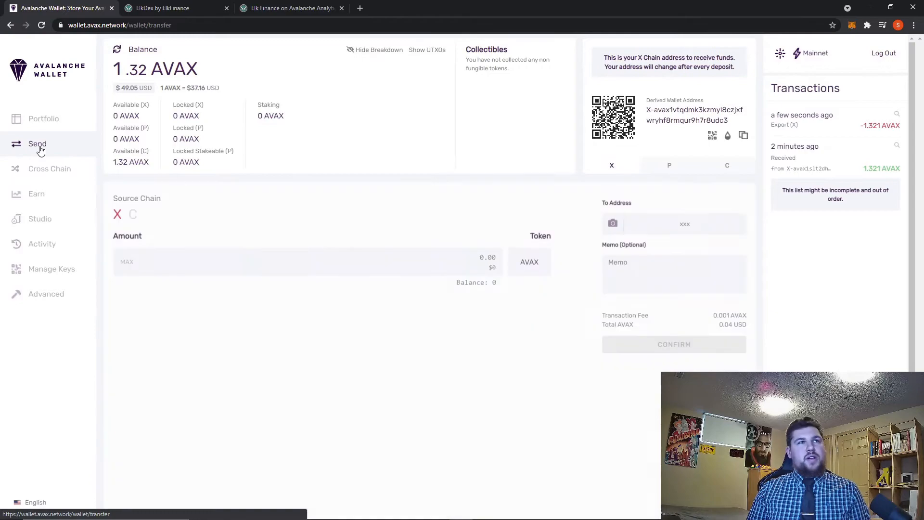
left_click(133, 216)
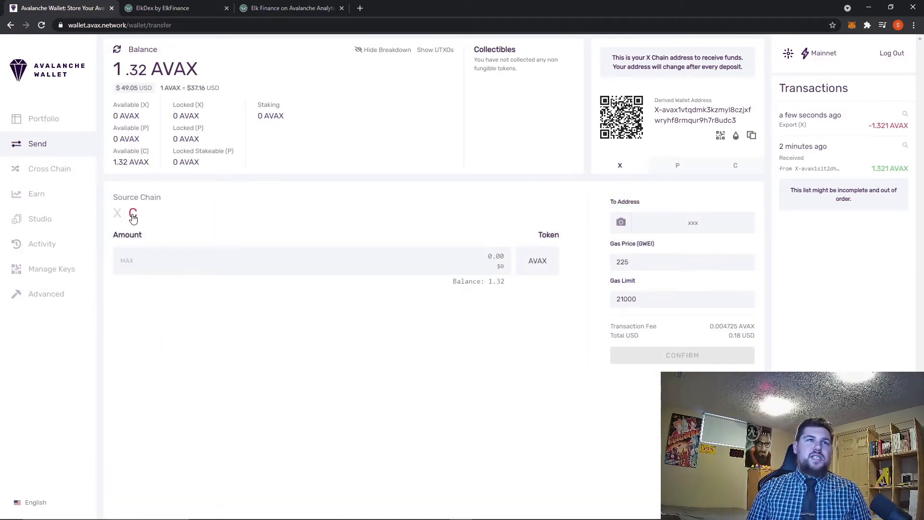
left_click(127, 261)
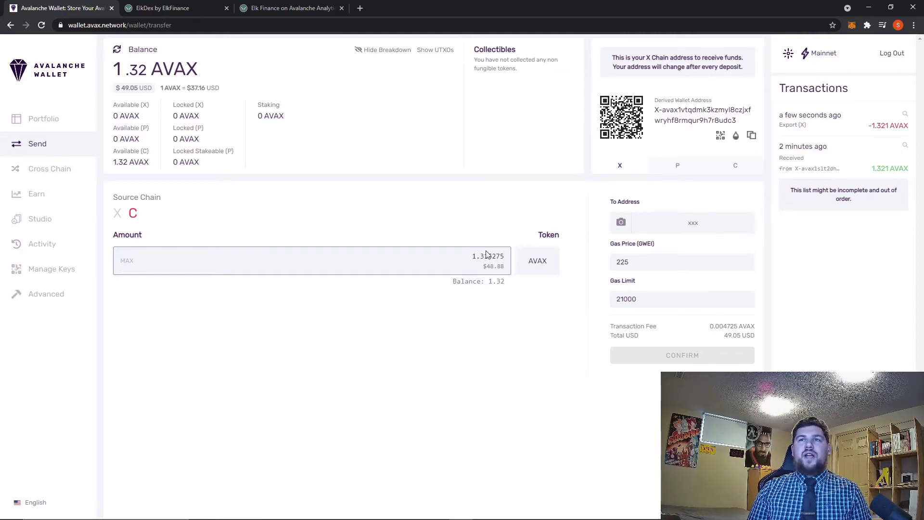
Copy the MetaMask Tutorial Account's address and paste it as the recipient address of the C Chain send
left_click(693, 223)
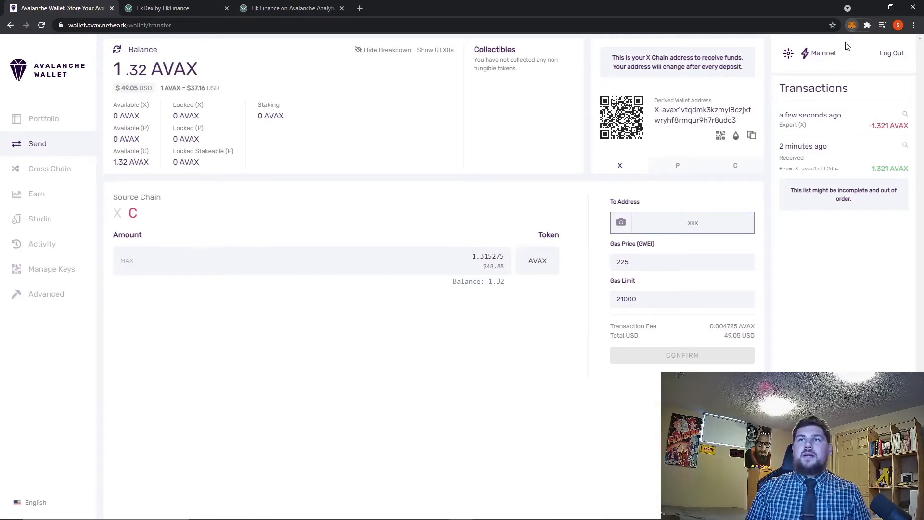
left_click(852, 25)
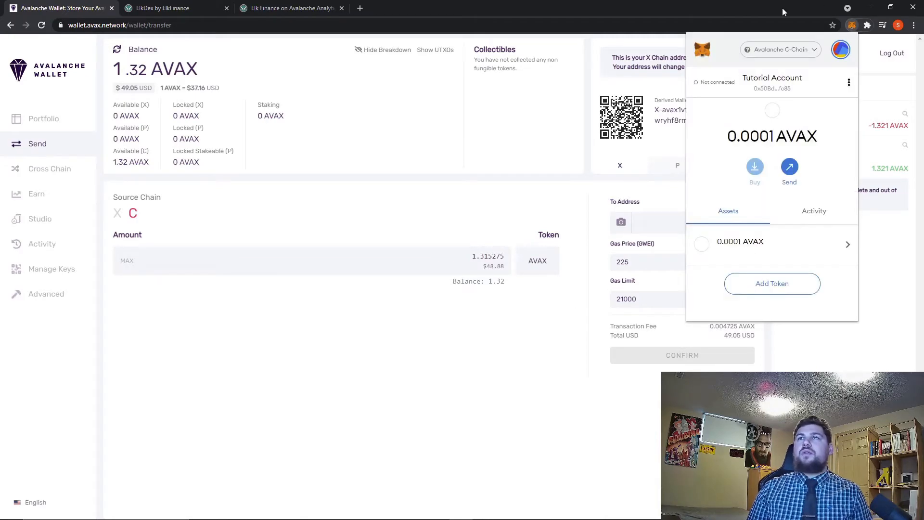
left_click(792, 91)
left_click(659, 223)
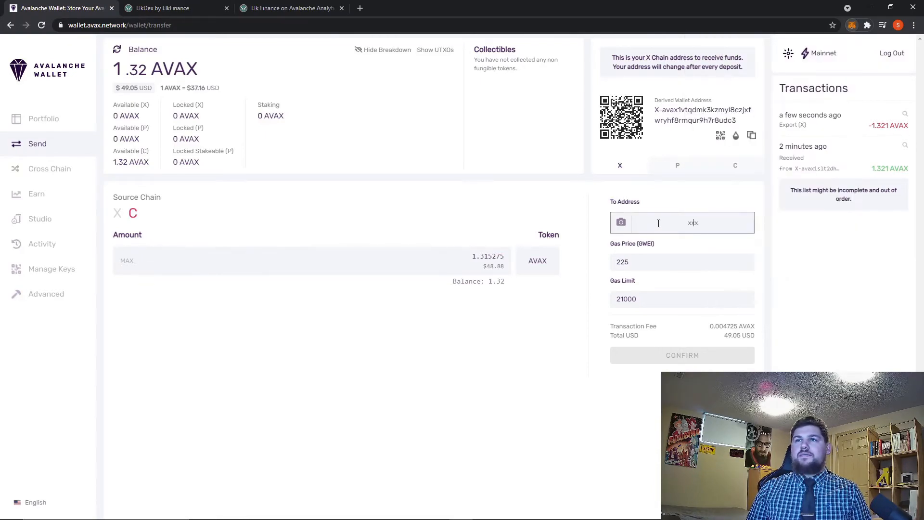
right_click(658, 223)
left_click(687, 301)
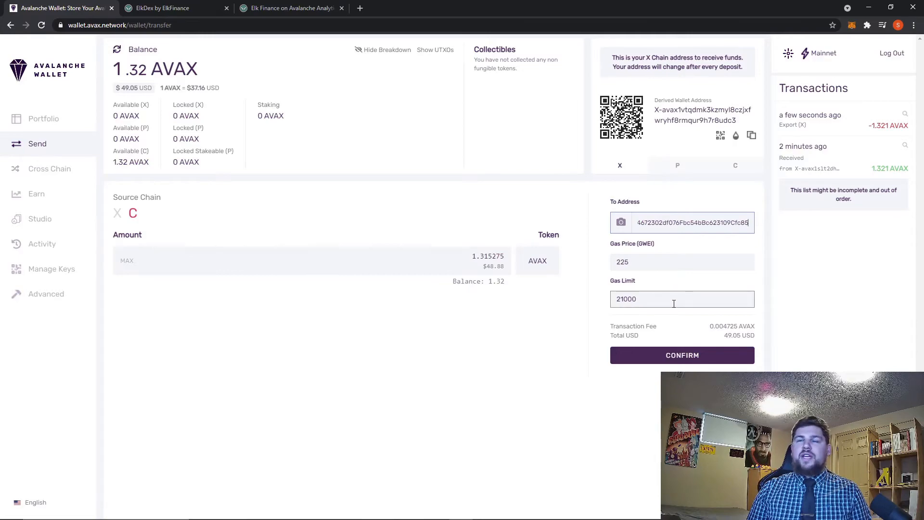
Confirm and send the AVAX transaction, and check the Tutorial Account's balance in MetaMask
left_click(691, 359)
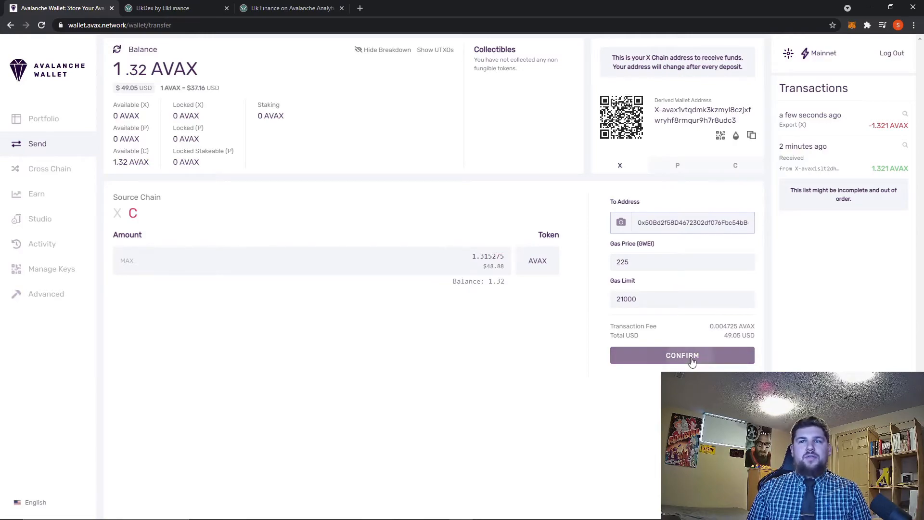
left_click(685, 352)
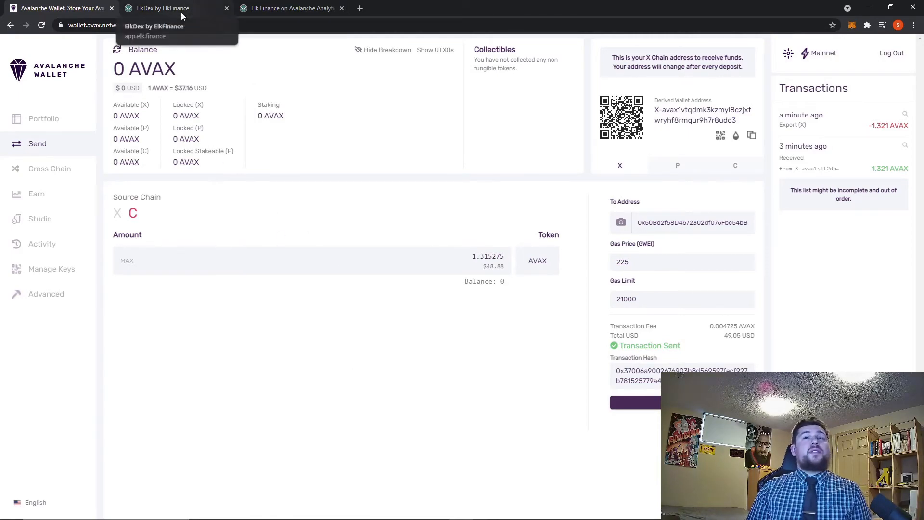
left_click(852, 26)
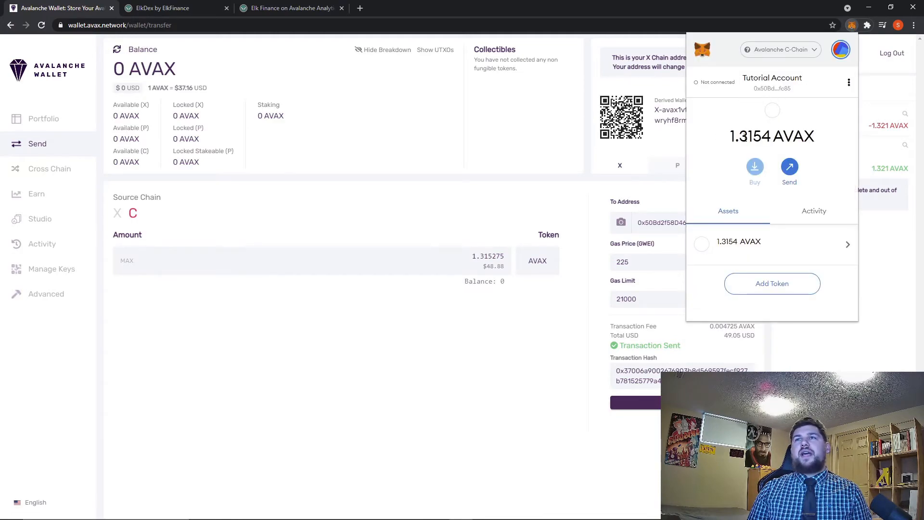
left_click(443, 372)
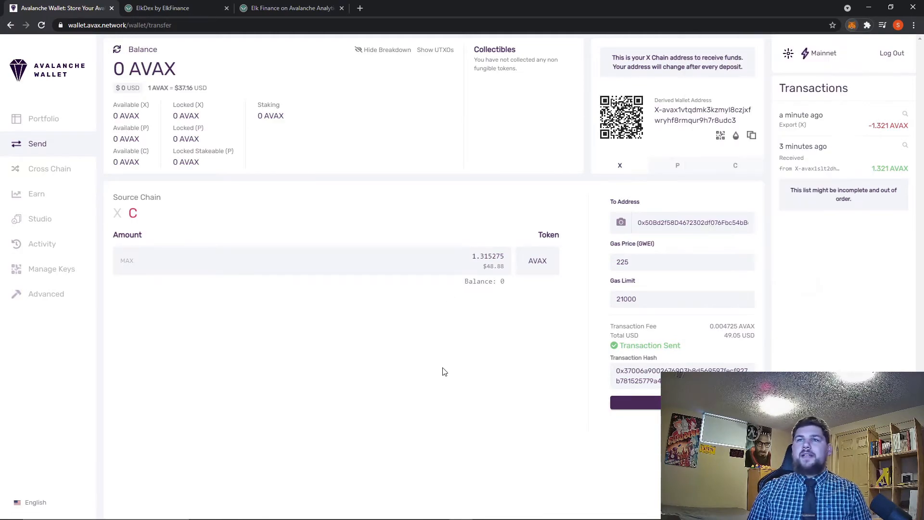
Switch to ElkDex and connect it to the MetaMask Tutorial Account
left_click(163, 12)
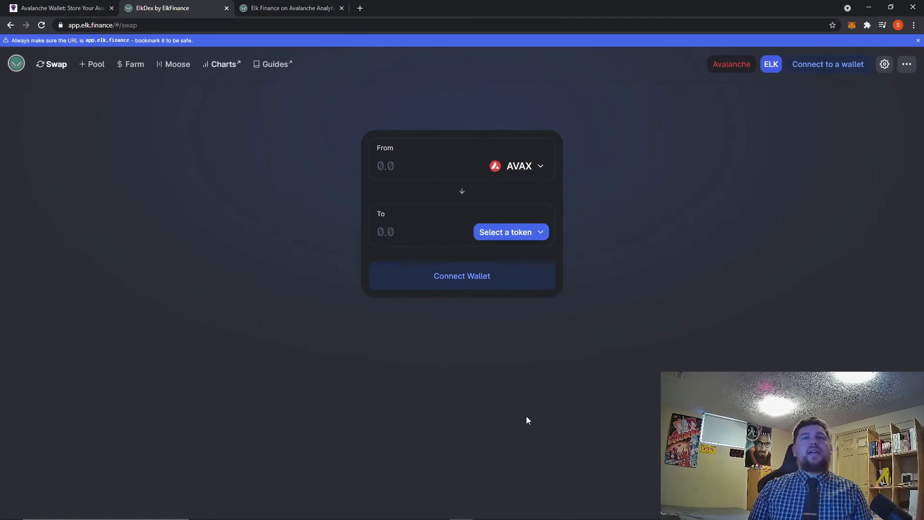
left_click(835, 71)
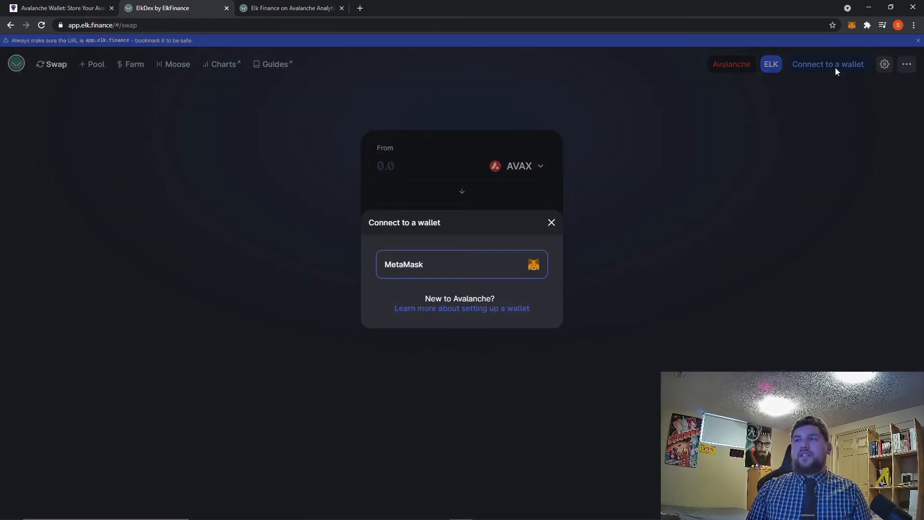
left_click(490, 263)
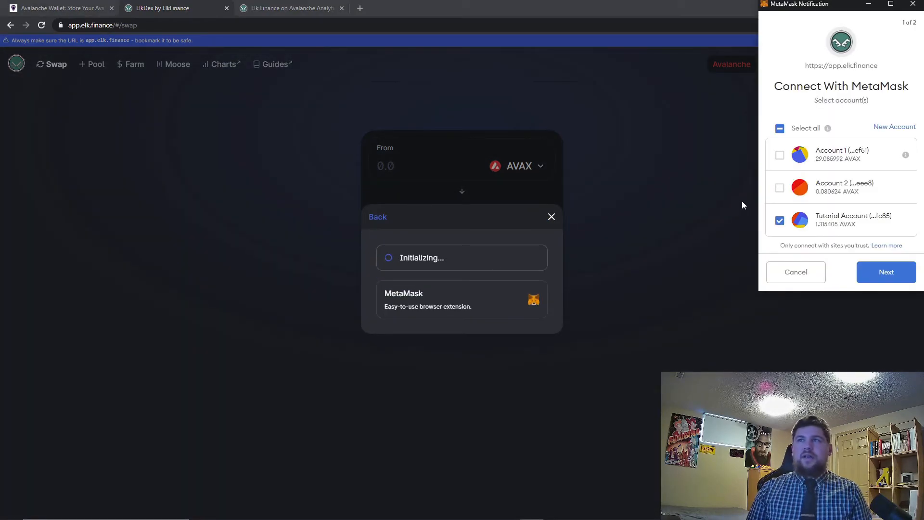
left_click(879, 274)
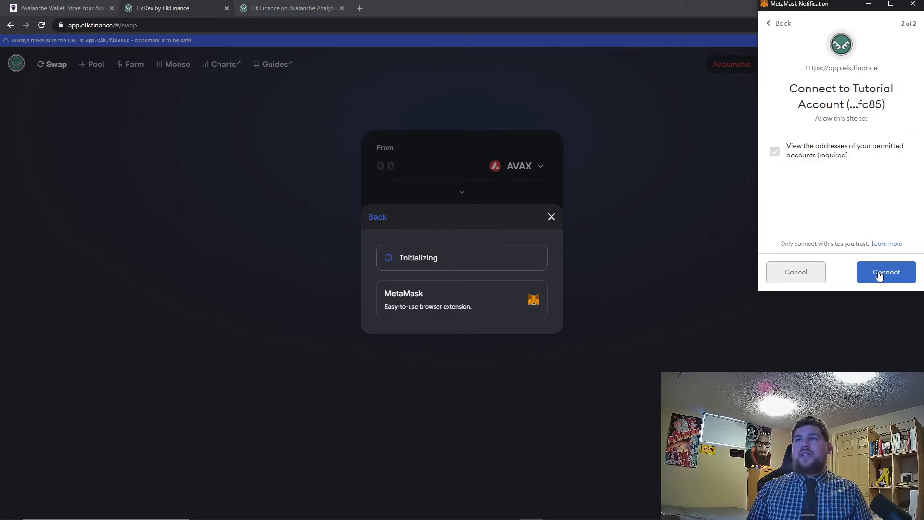
left_click(879, 274)
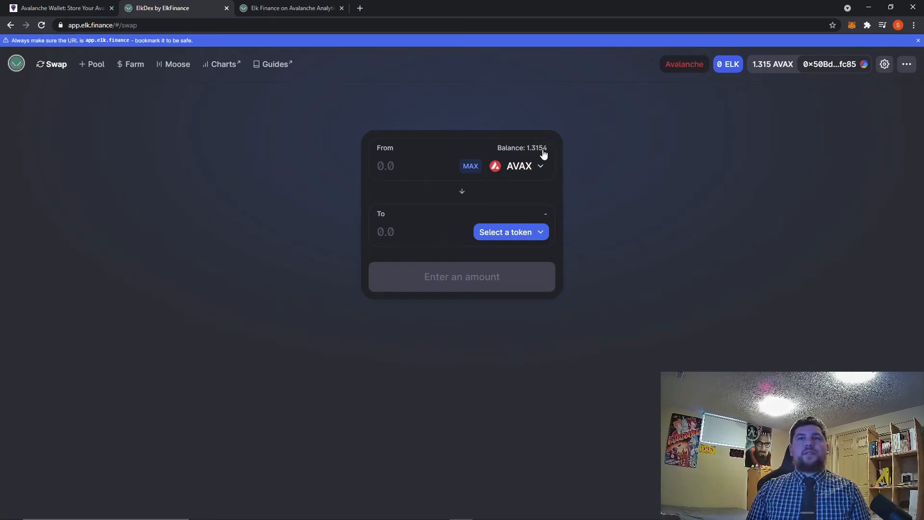
Select ELK as the token to receive and set the amount to swap to 1 AVAX
left_click(511, 233)
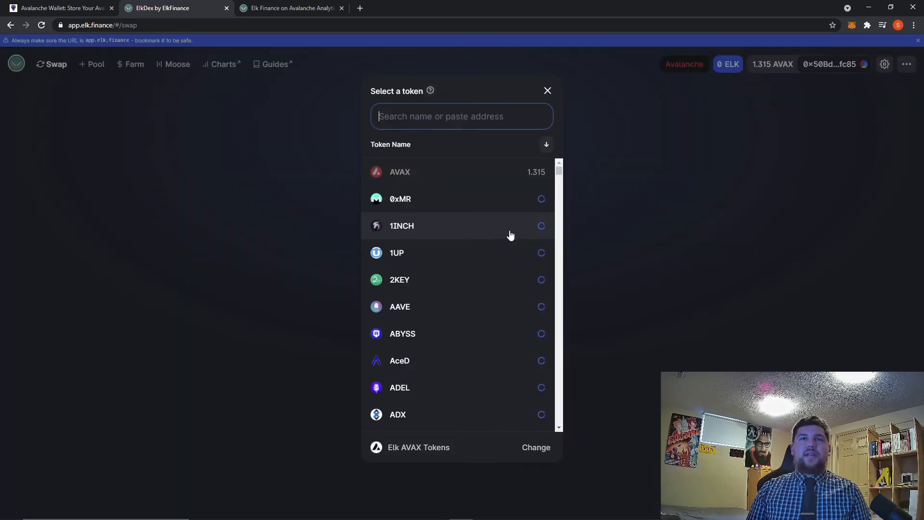
left_click(462, 124)
type("elk")
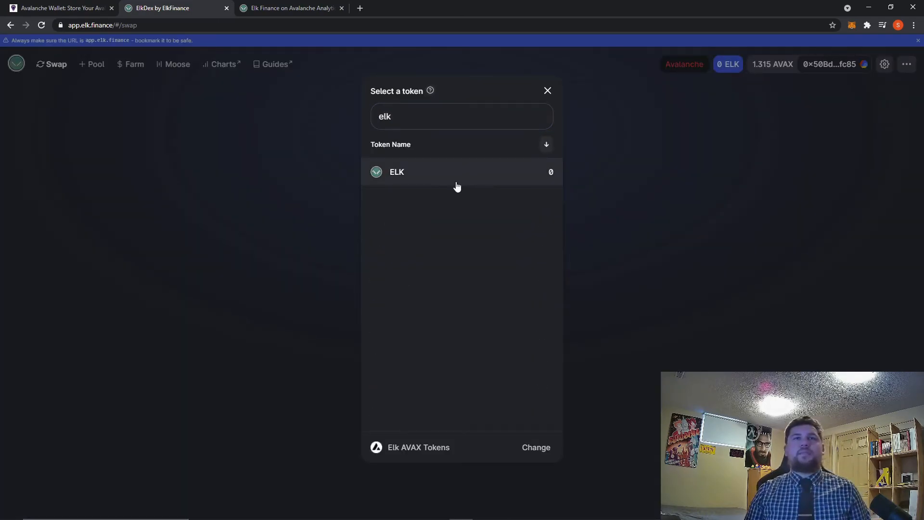
left_click(454, 182)
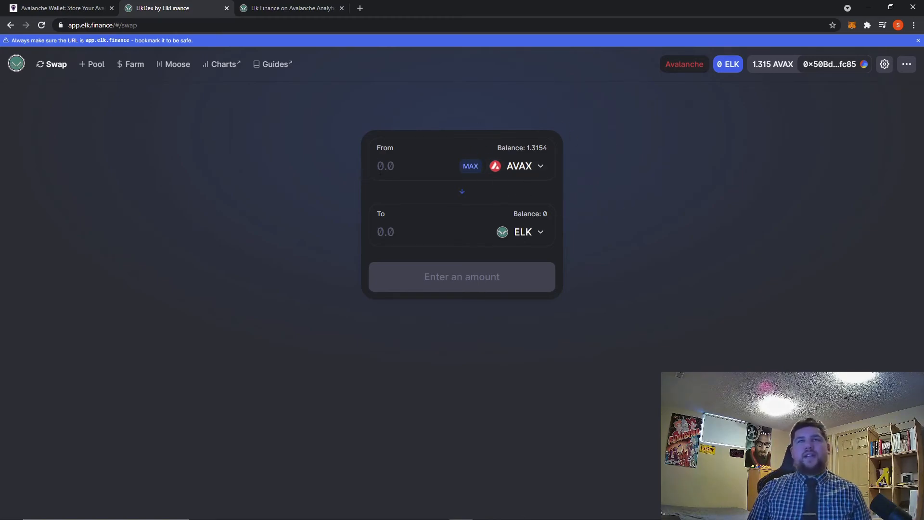
type("1")
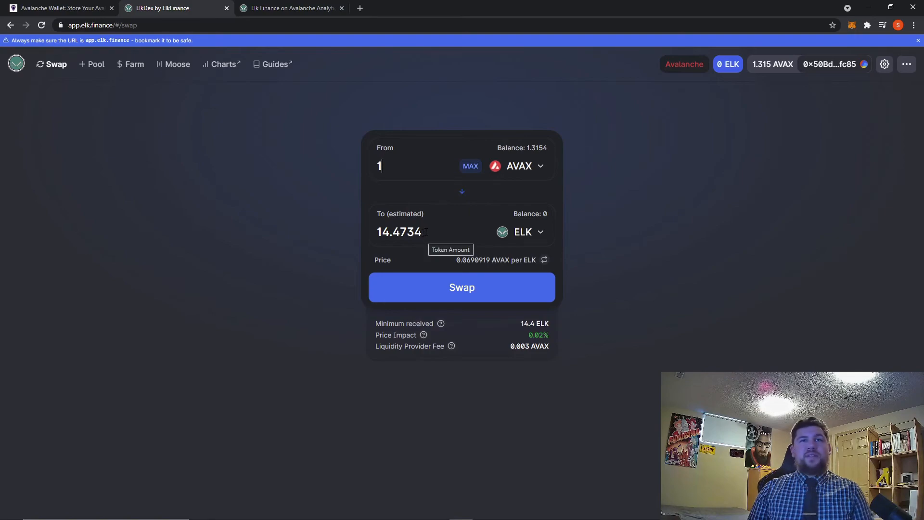
Submit and confirm the swap of 1 AVAX for ELK, and dismiss the submission notice
left_click(466, 292)
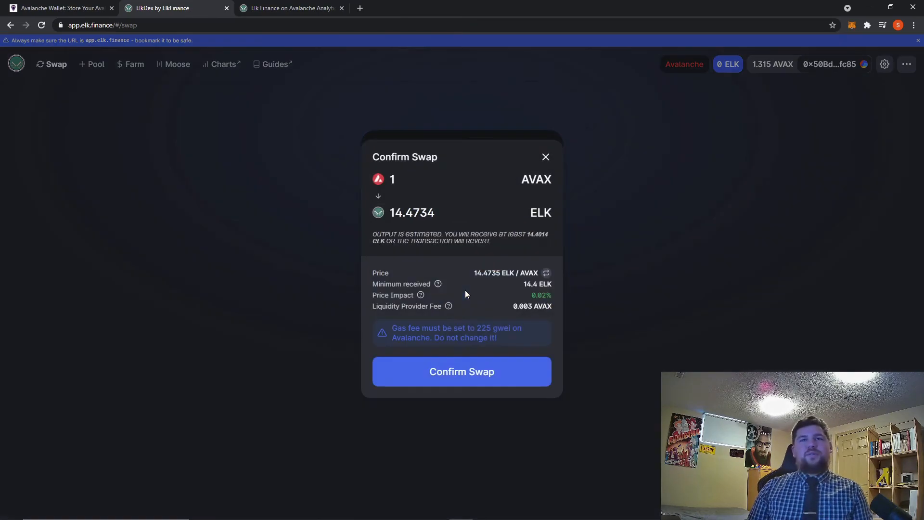
left_click(459, 380)
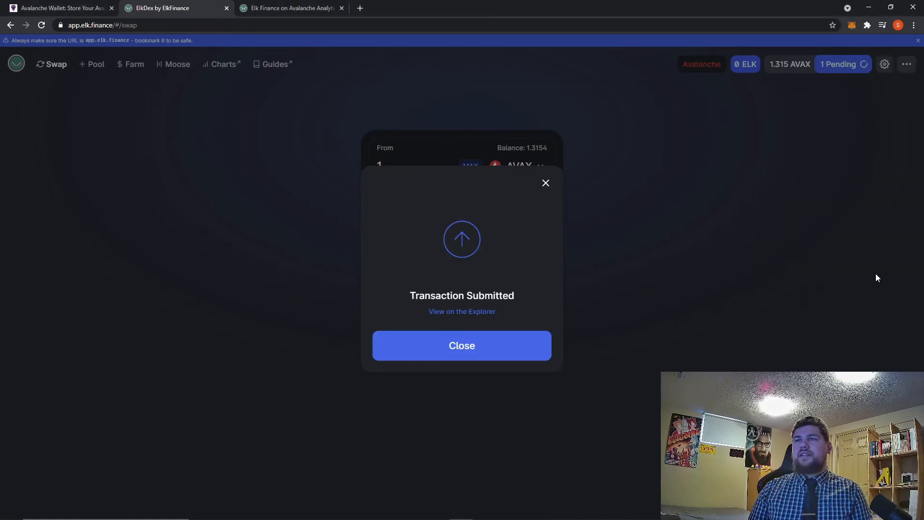
left_click(466, 356)
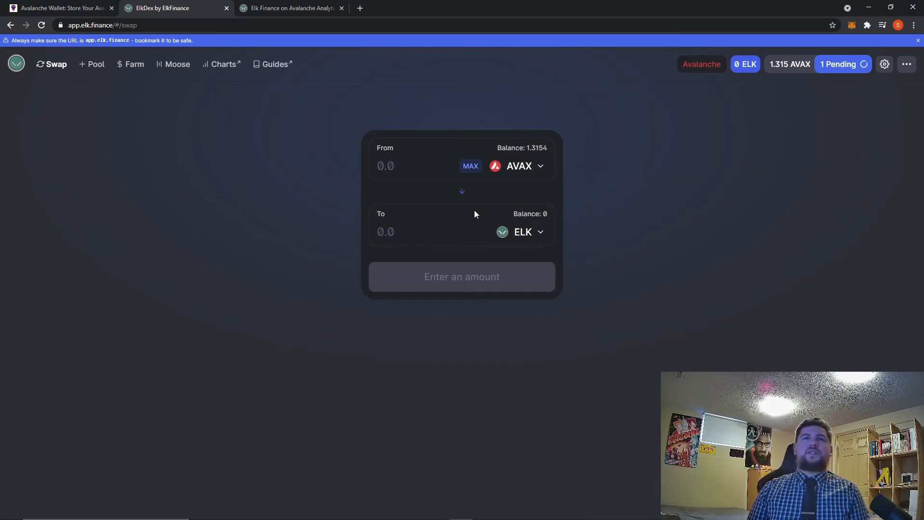
Preview a reverse swap of the maximum ELK amount to AVAX, and check the Tutorial Account's balance in MetaMask
left_click(463, 195)
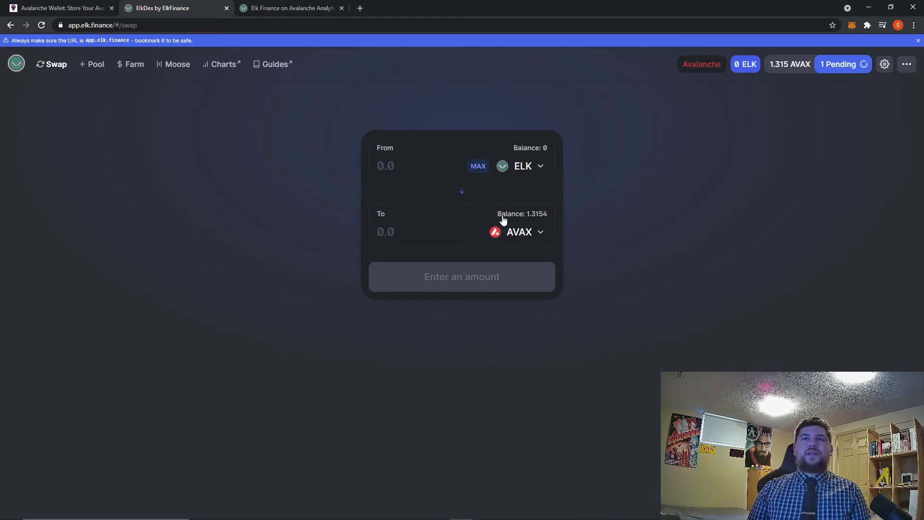
left_click(853, 28)
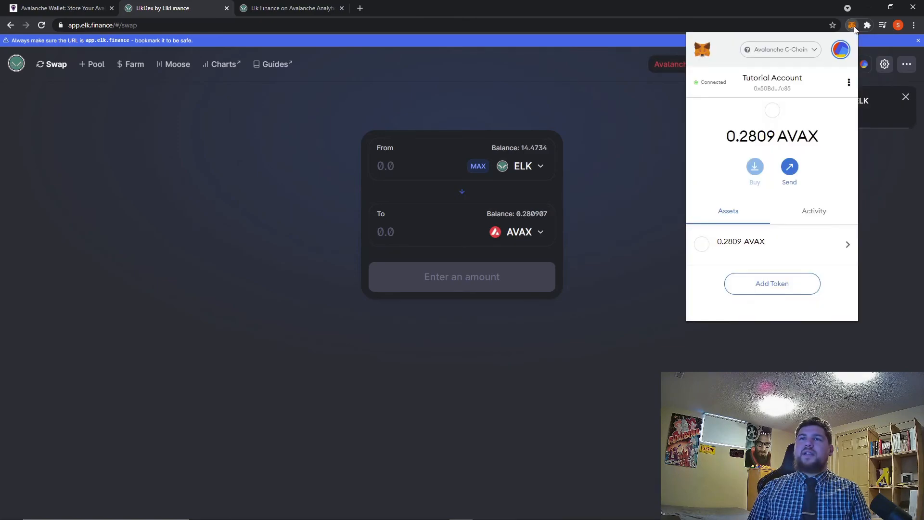
left_click(853, 27)
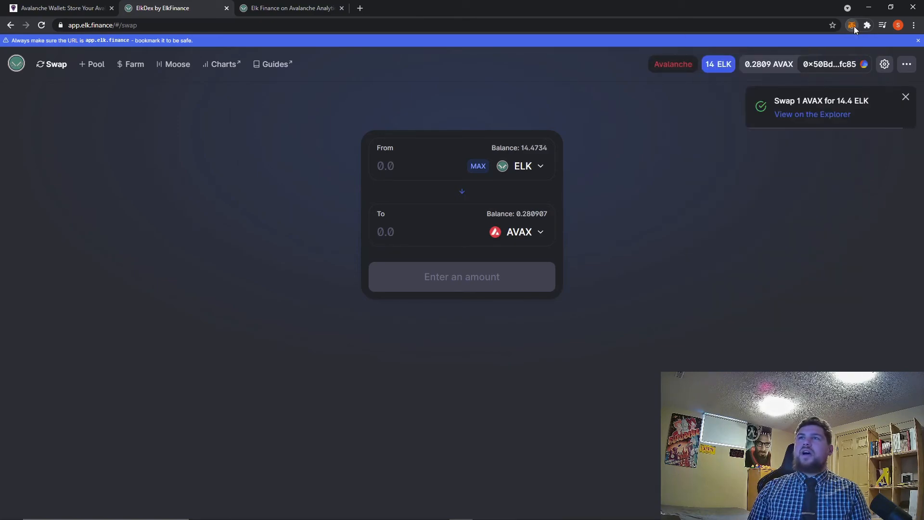
left_click(478, 166)
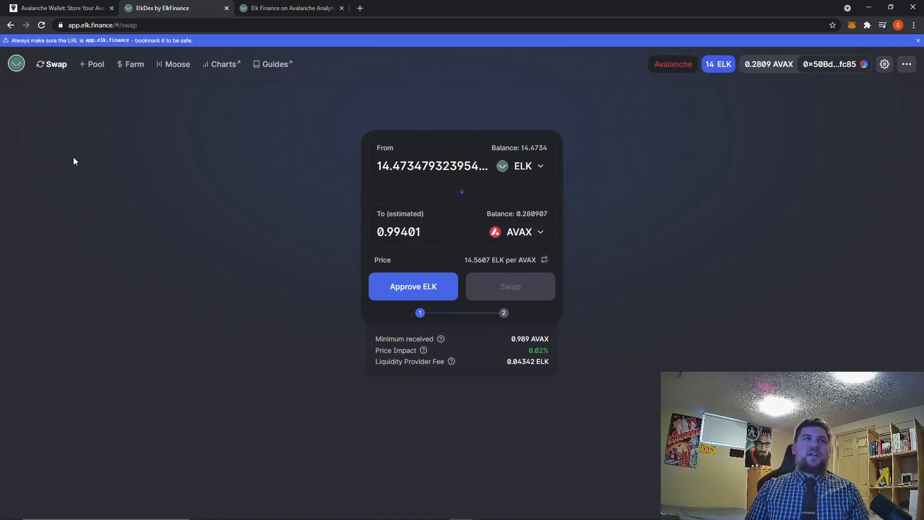
Look at ElkDex's liquidity Pool page and its Farm page, and return to the Swap page
left_click(92, 68)
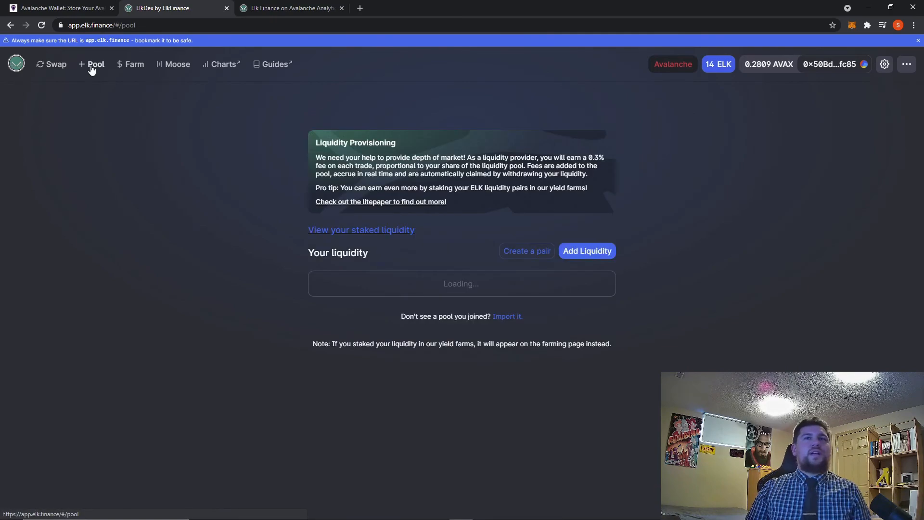
left_click(58, 65)
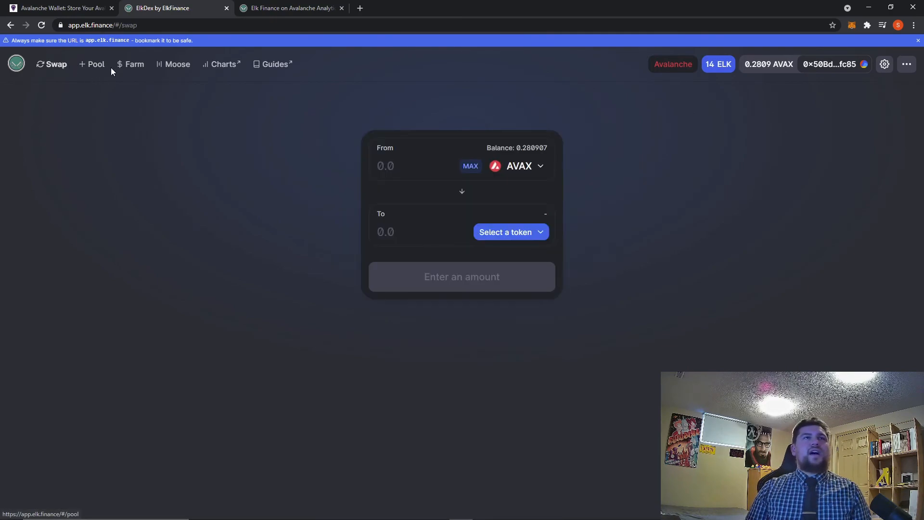
left_click(132, 65)
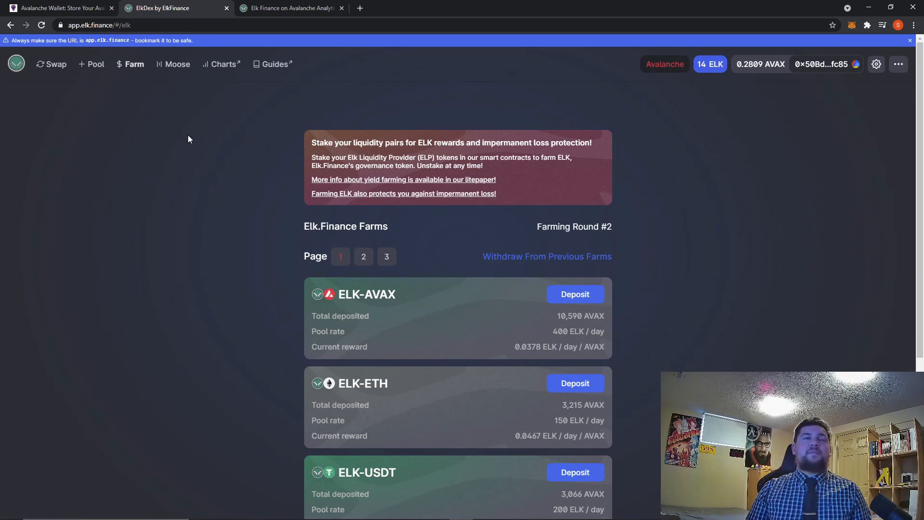
left_click(41, 65)
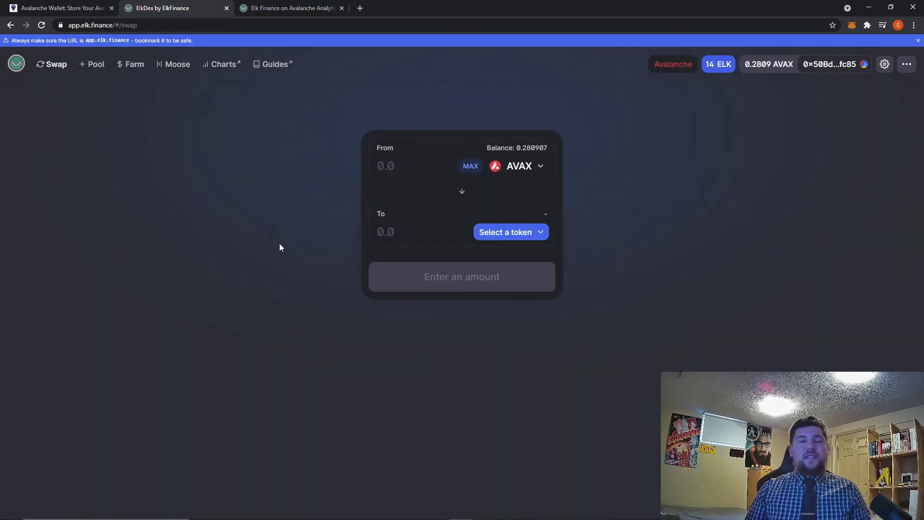